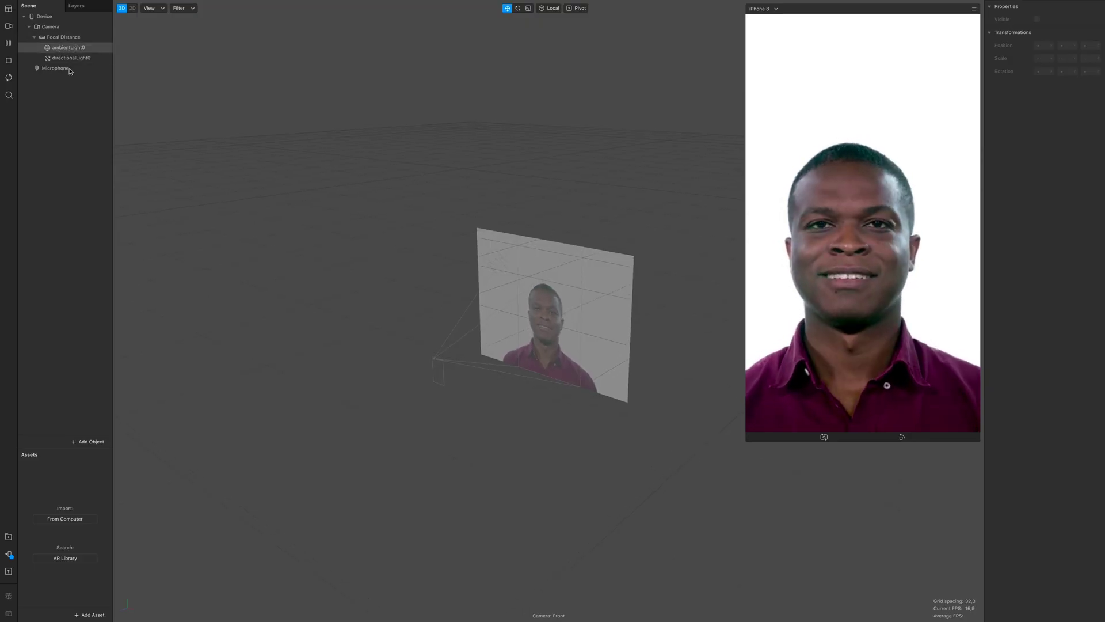
Delete the ambientLight0 and directionalLight0 objects from the scene
left_click(68, 47)
left_click(72, 59, "shift")
key("Delete")
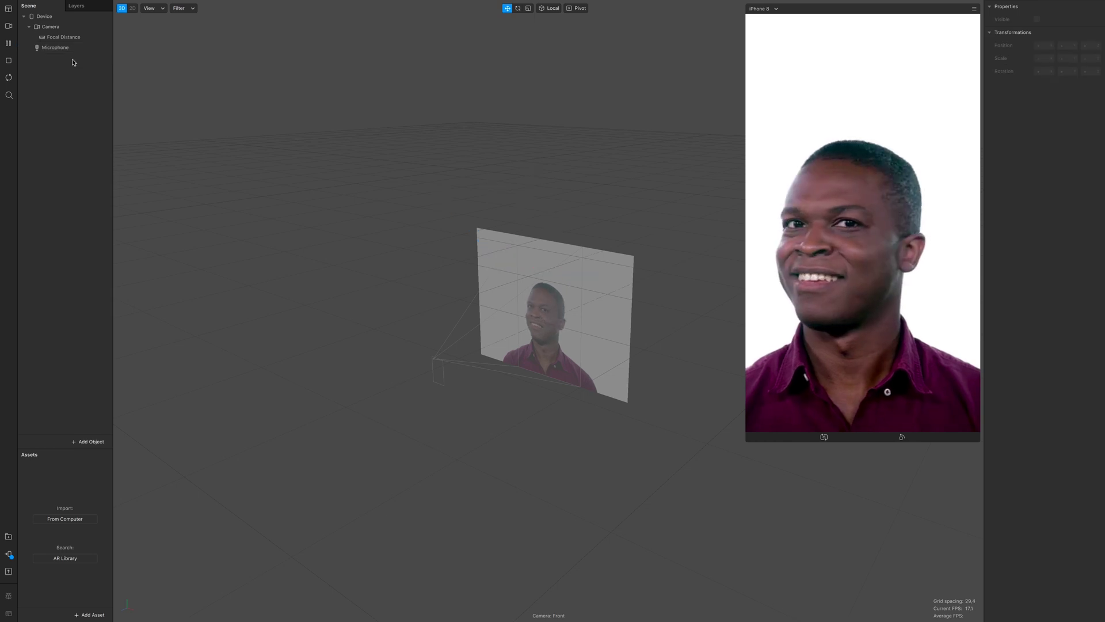
Create the device's render pass with its default pipeline and connect cameraTexture0's first output directly to the Device Screen Output
left_click(47, 18)
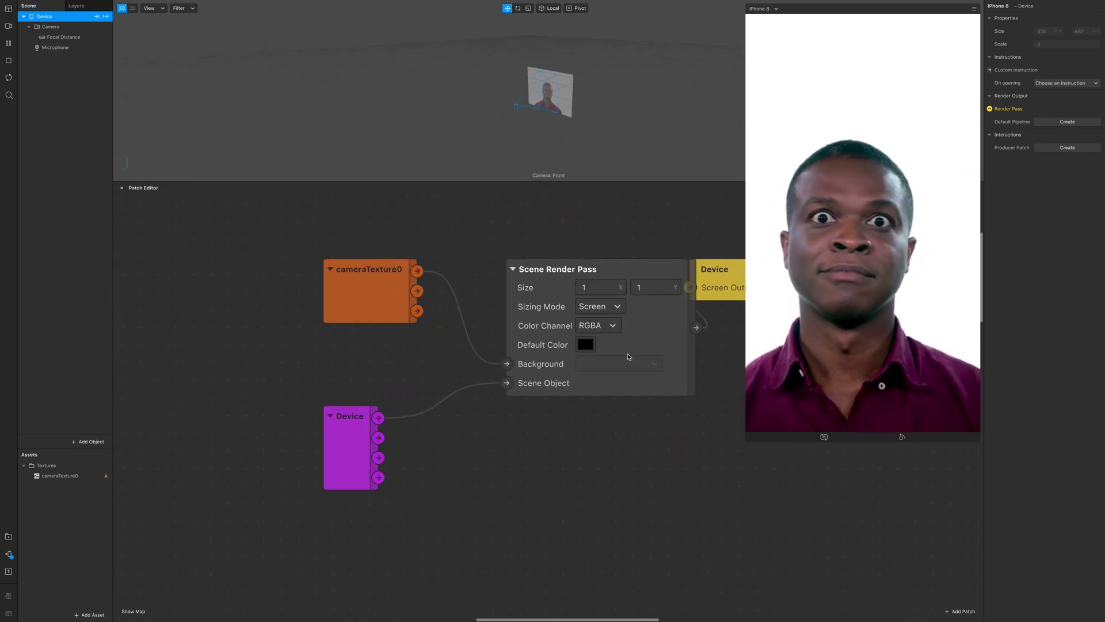
scroll(626, 355, "down", 1)
scroll(626, 355, "right", 3)
left_click_drag(495, 273, 449, 404)
left_click_drag(328, 274, 585, 289)
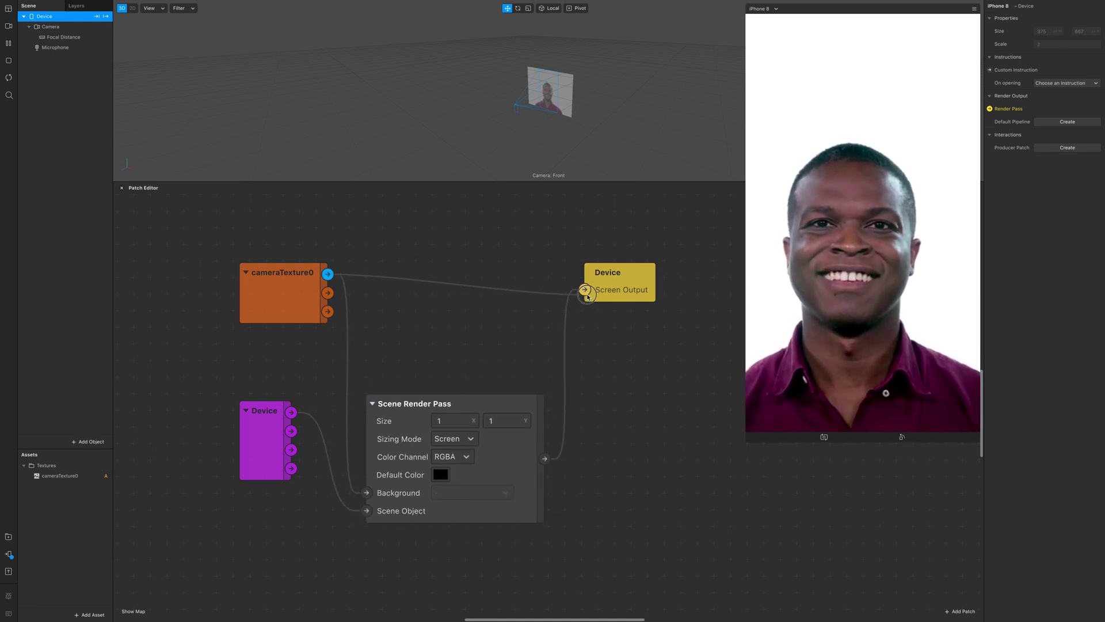
Delete the Scene Render Pass patch and the purple Device patch from the graph
left_click_drag(619, 384, 208, 493)
key("Delete")
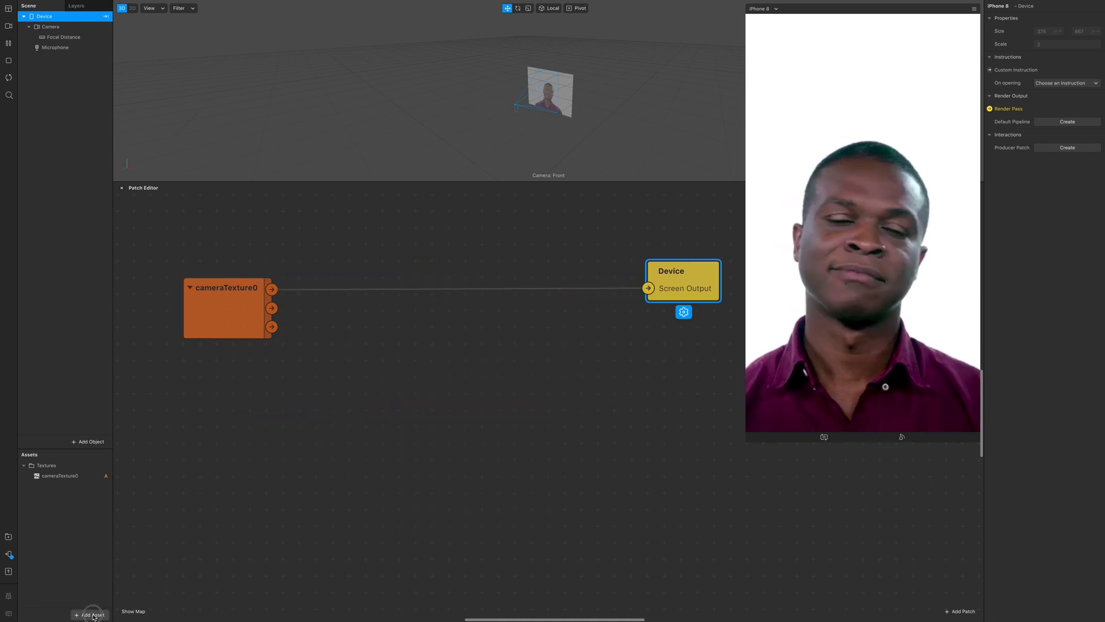
Import the Adjust Colors shader from the AR Library's patch assets
left_click(90, 614)
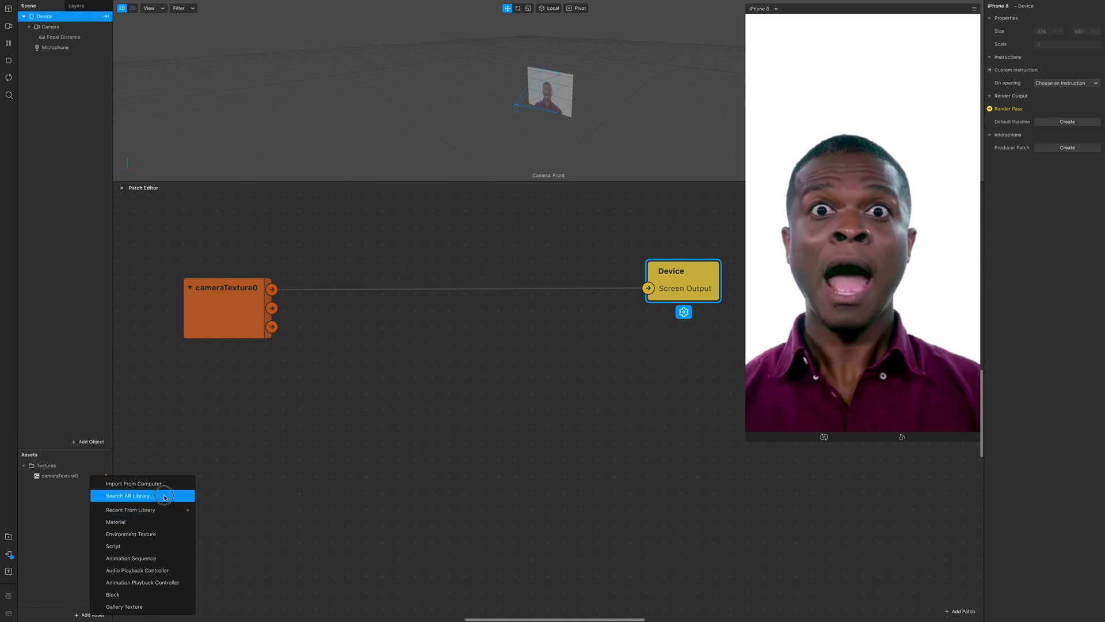
left_click(164, 497)
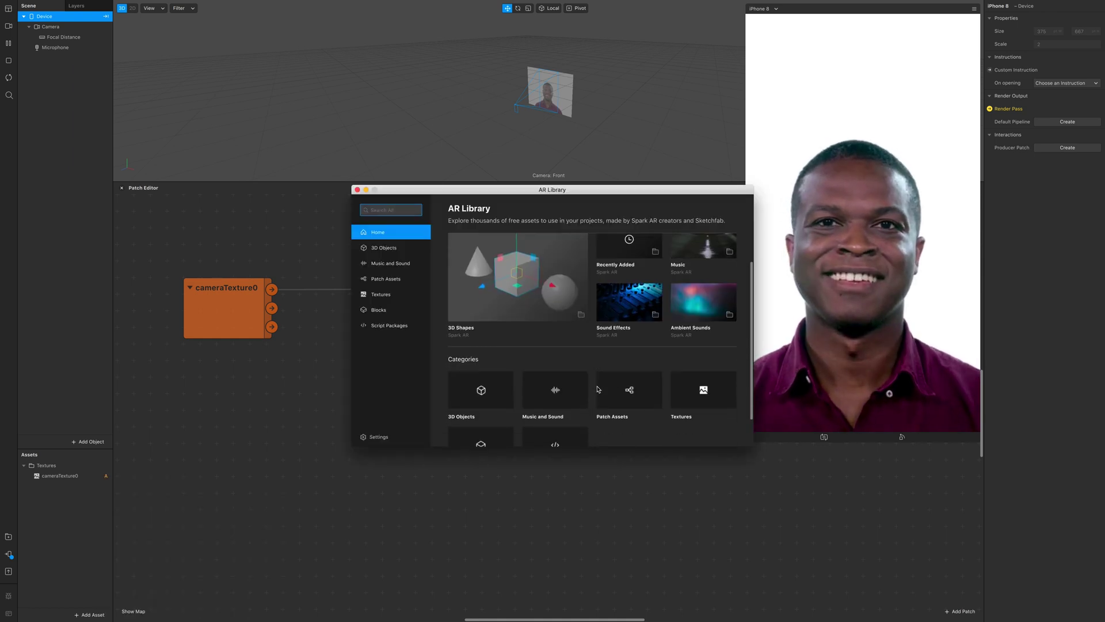
left_click(386, 279)
left_click(514, 346)
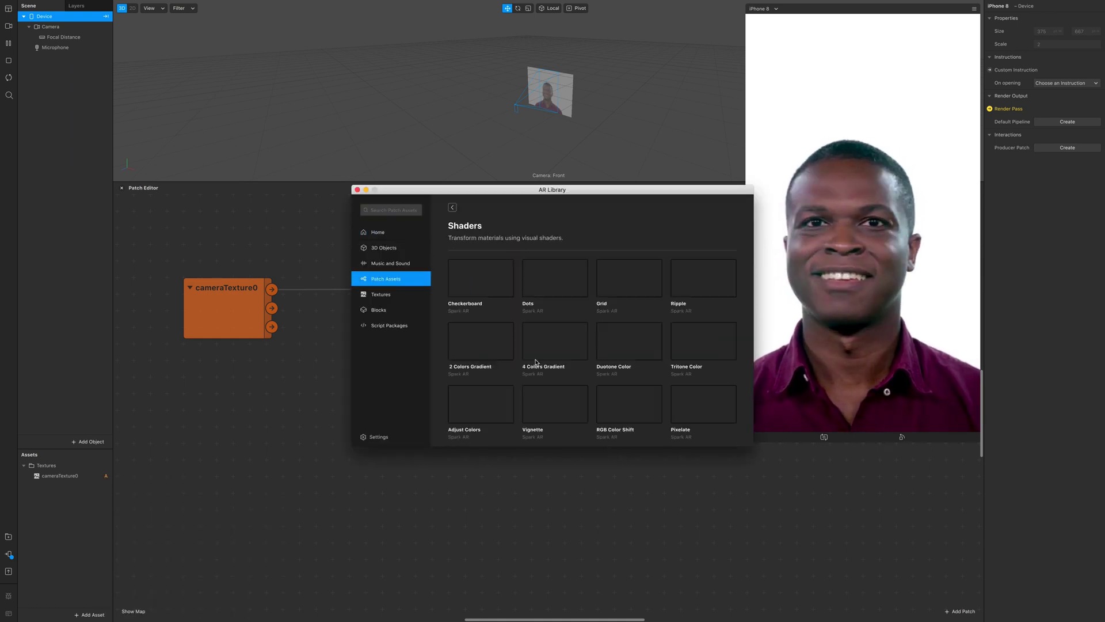
left_click(498, 392)
left_click(710, 225)
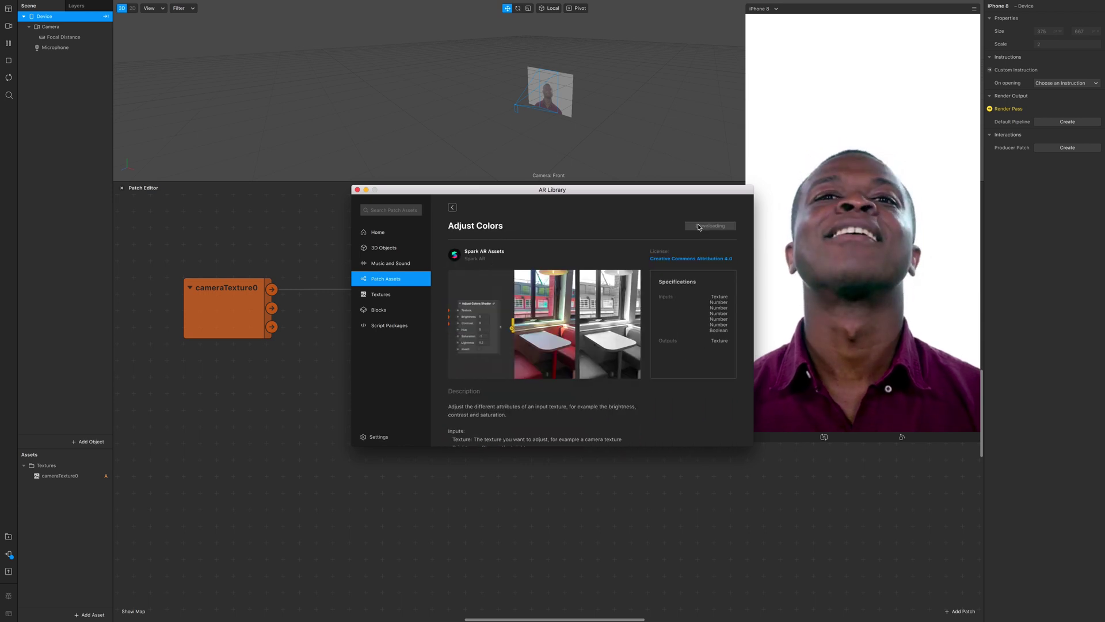
Import the RGB Color Shift shader from the AR Library's Shaders collection
left_click(453, 208)
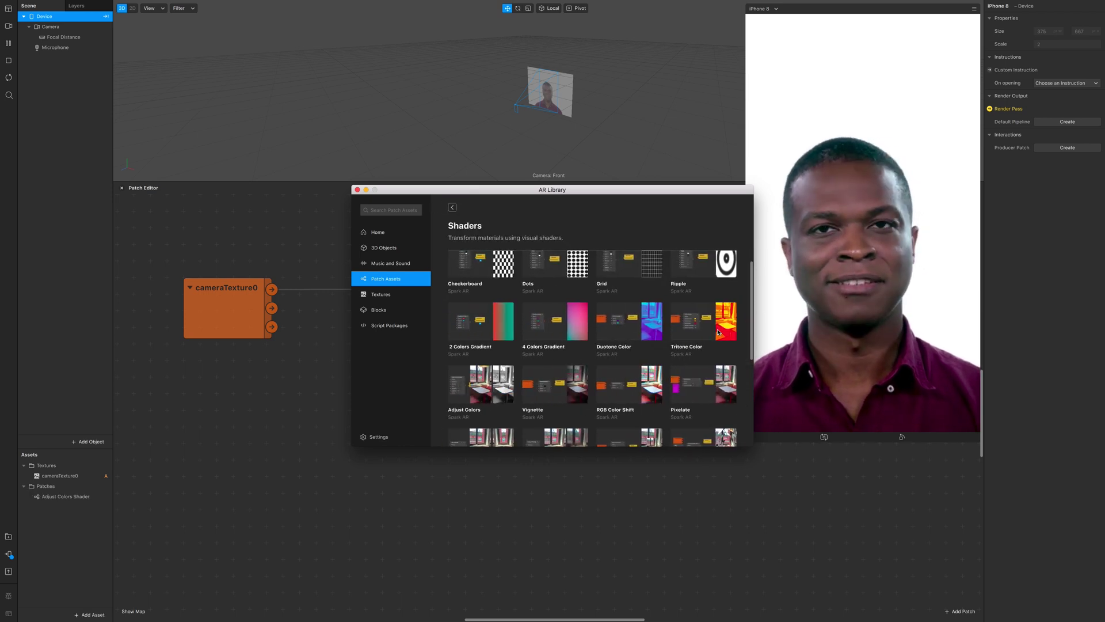
left_click(635, 382)
left_click(710, 226)
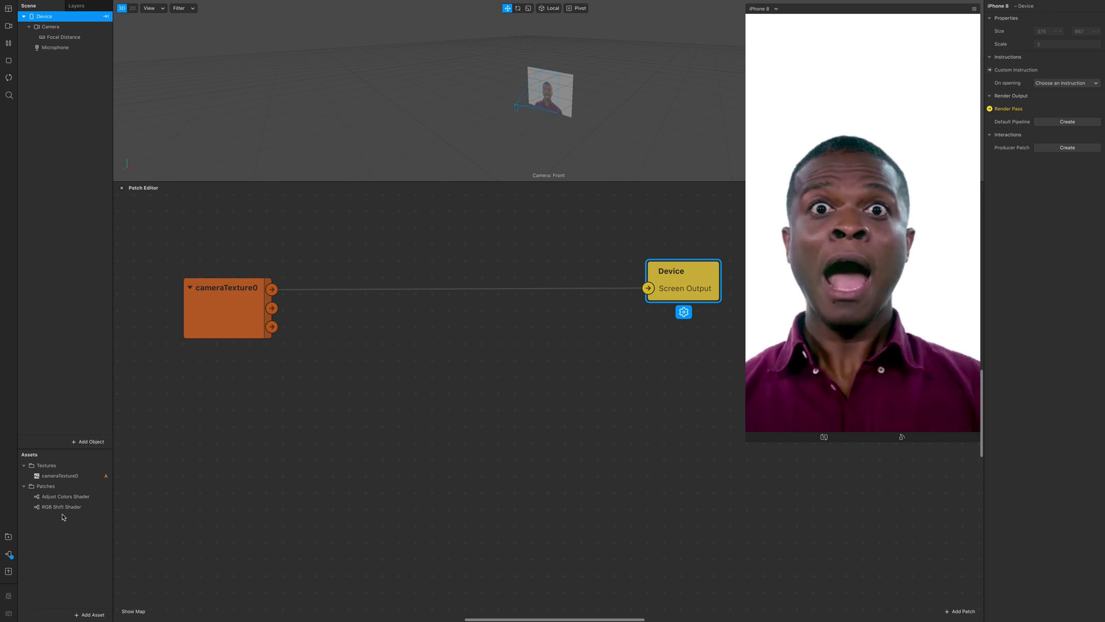
Add the Adjust Colors Shader patch and wire it between cameraTexture0 and the Device Screen Output
left_click_drag(63, 502, 426, 333)
left_click(313, 354)
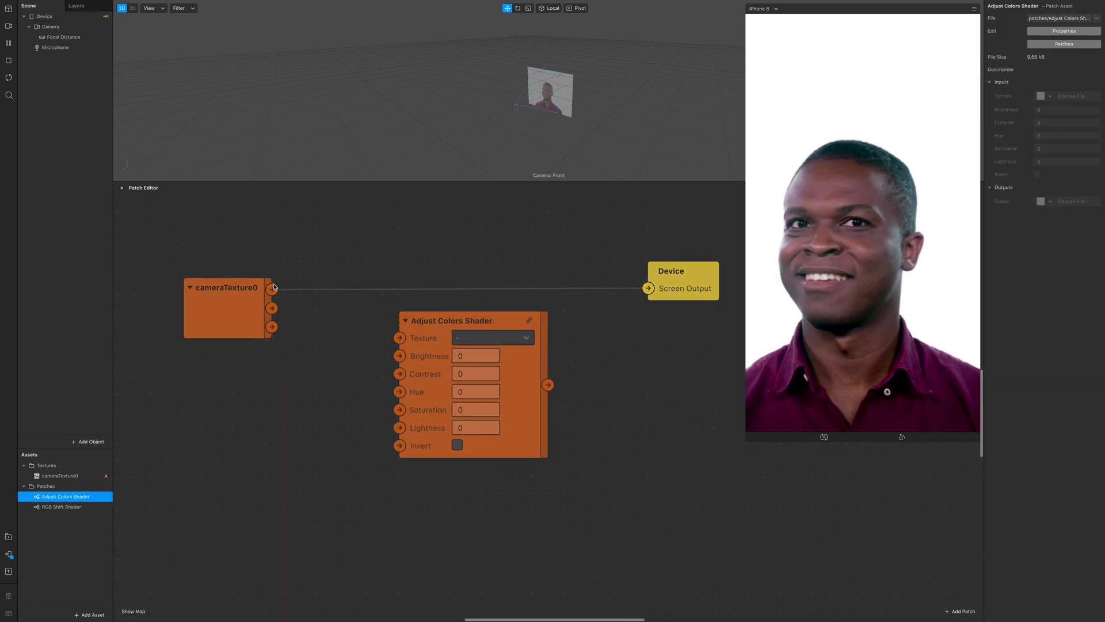
left_click_drag(272, 289, 400, 338)
left_click_drag(548, 385, 648, 289)
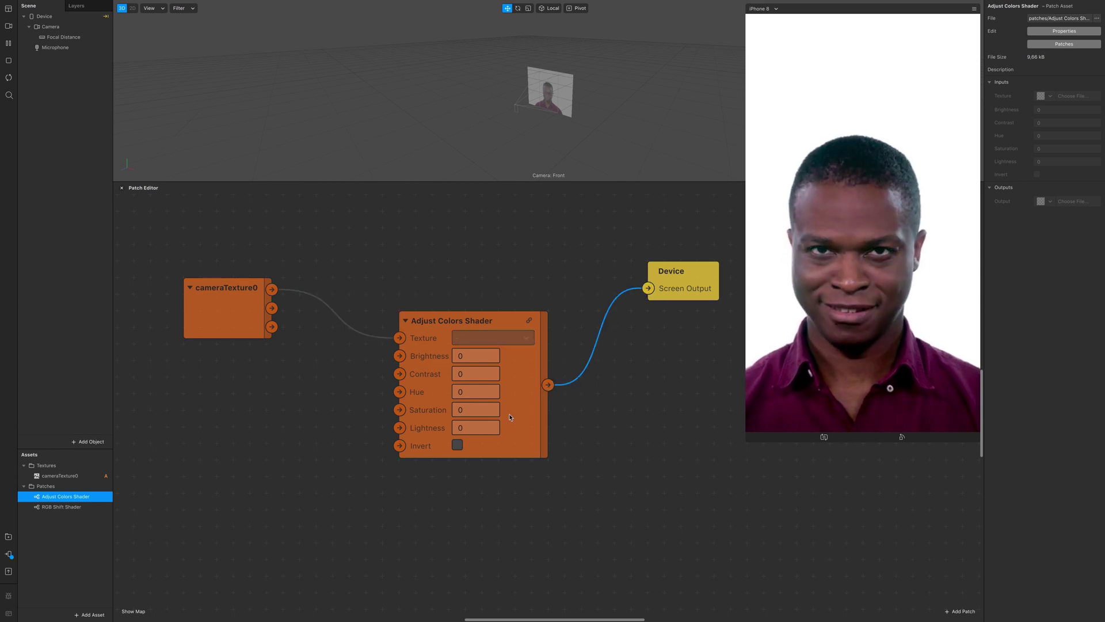
Set the Adjust Colors Shader's Saturation to -1
left_click(469, 411)
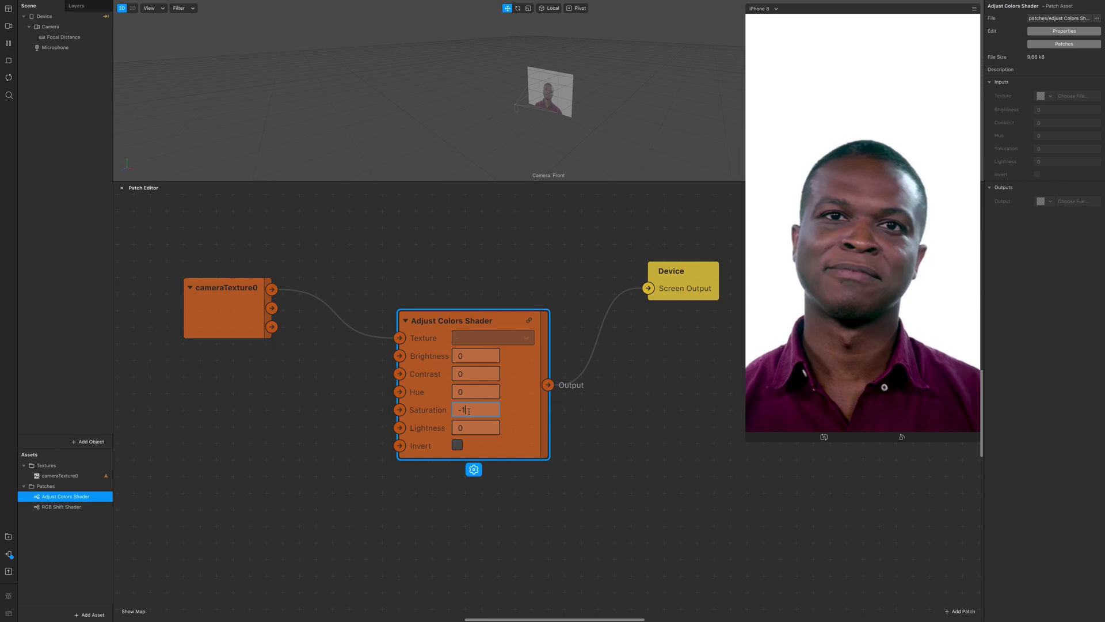
type("-1")
key("Return")
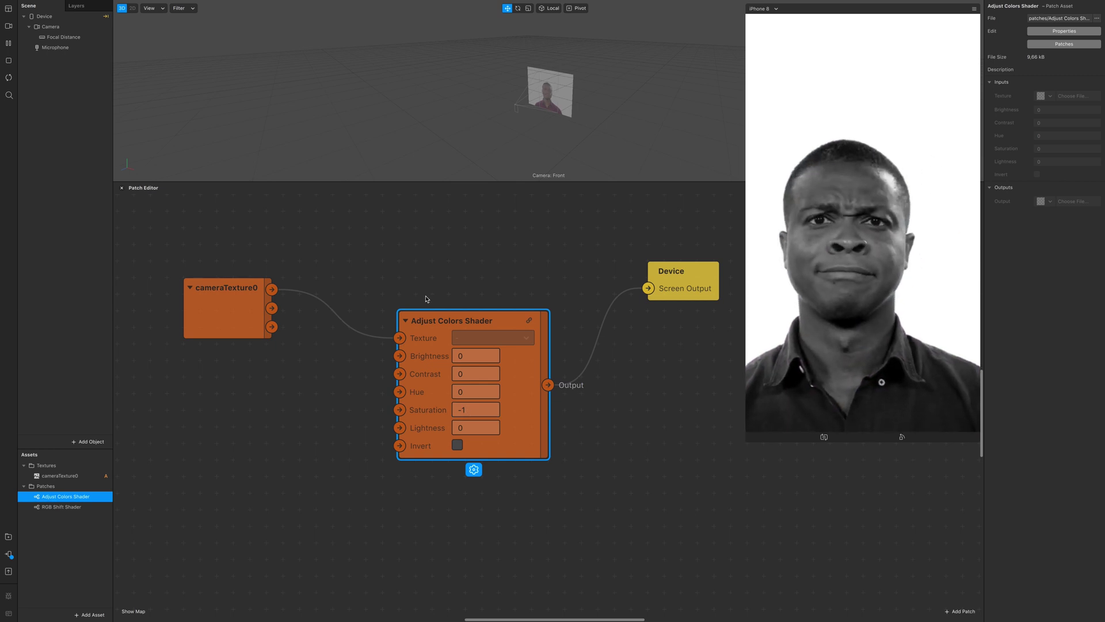
Insert the RGB Shift Shader between the Adjust Colors Shader and the Device Screen Output, and set its Amount to 0
left_click_drag(429, 325, 345, 358)
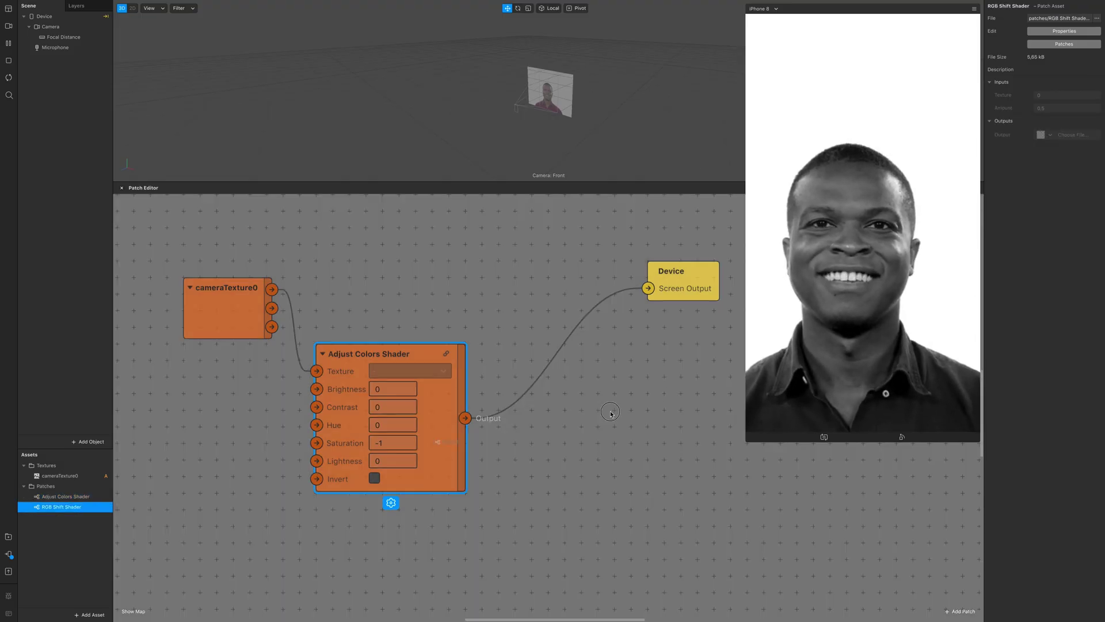
left_click_drag(603, 400, 602, 400)
left_click_drag(465, 417, 544, 409)
left_click_drag(649, 409, 713, 402)
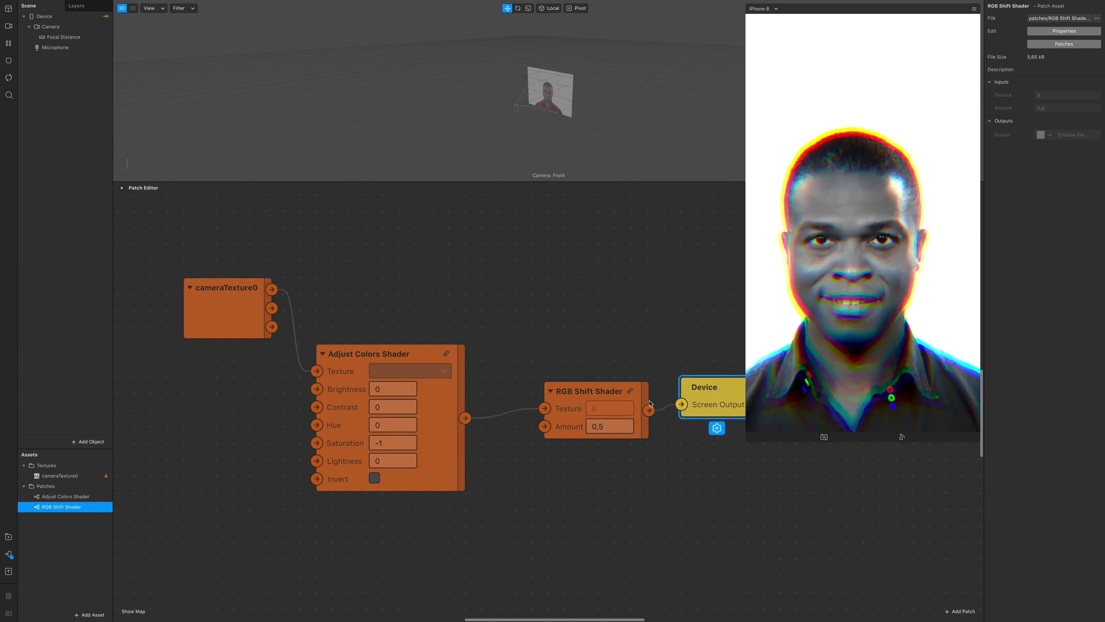
scroll(631, 391, "right", 5)
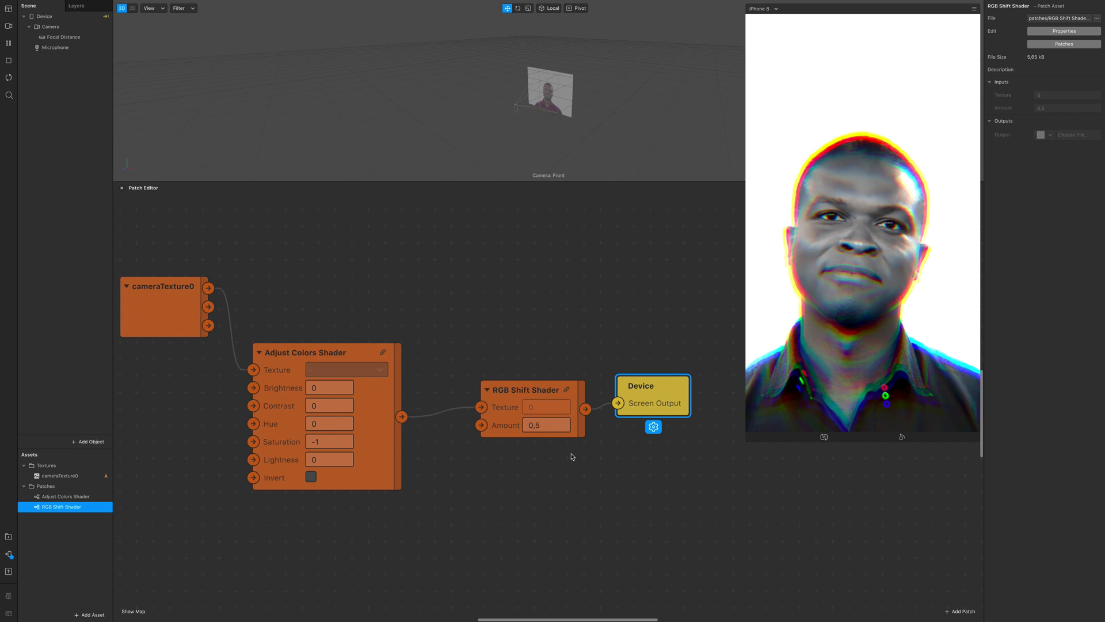
double_click(540, 424)
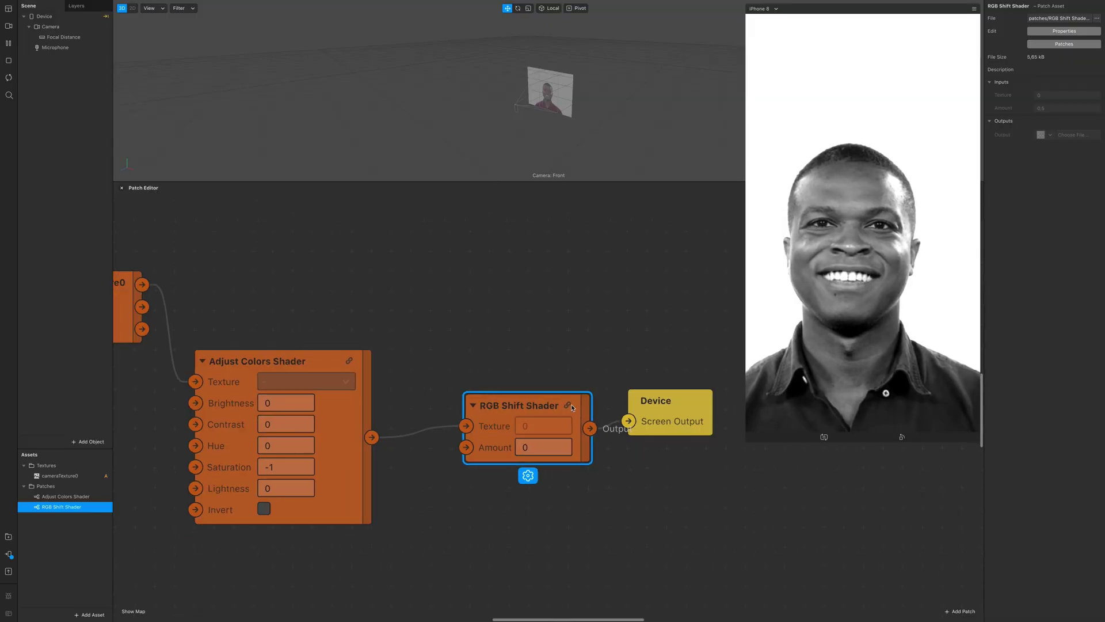
Open the RGB Shift Shader's internal patch graph and move its input-side patches away from the 2D Transform Packs
double_click(567, 406)
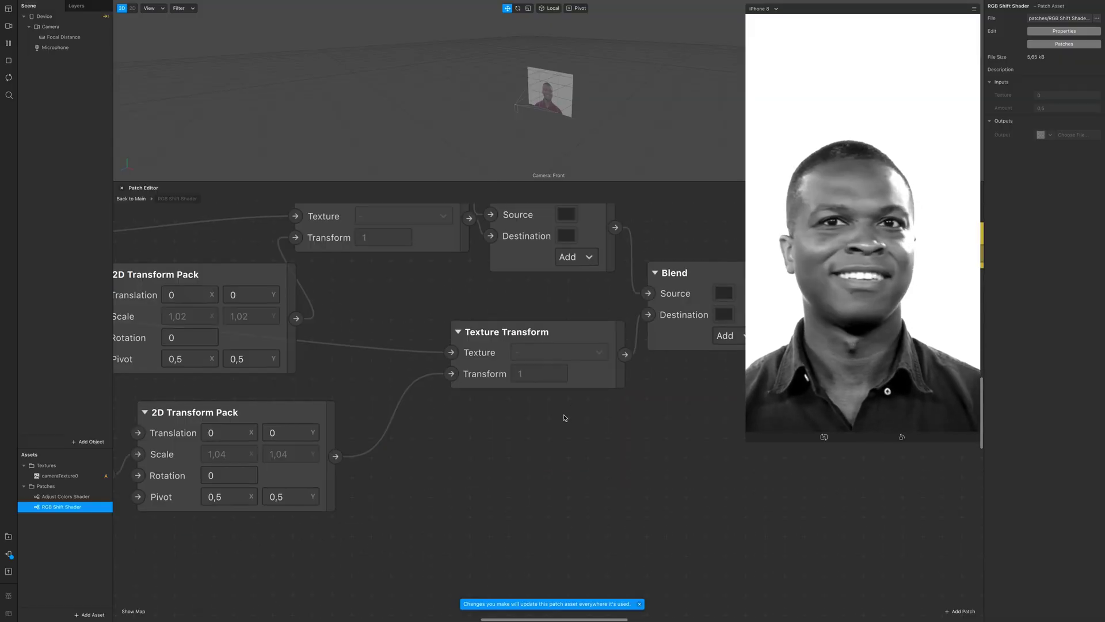
scroll(564, 418, "down", 6)
scroll(467, 428, "left", 3)
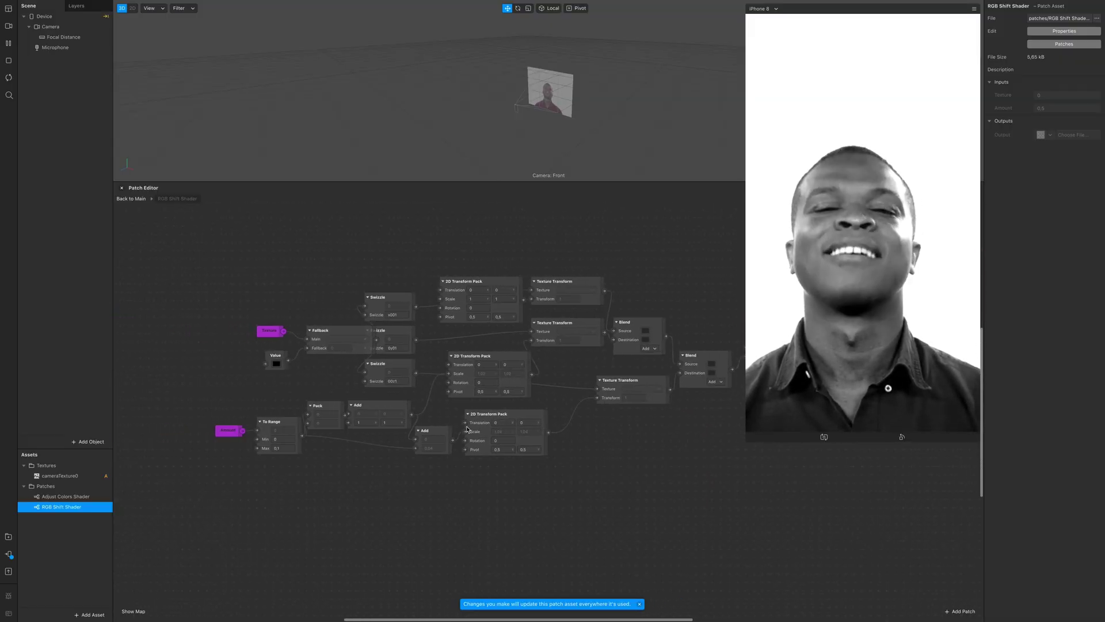
scroll(467, 429, "left", 2)
left_click_drag(482, 522, 209, 248)
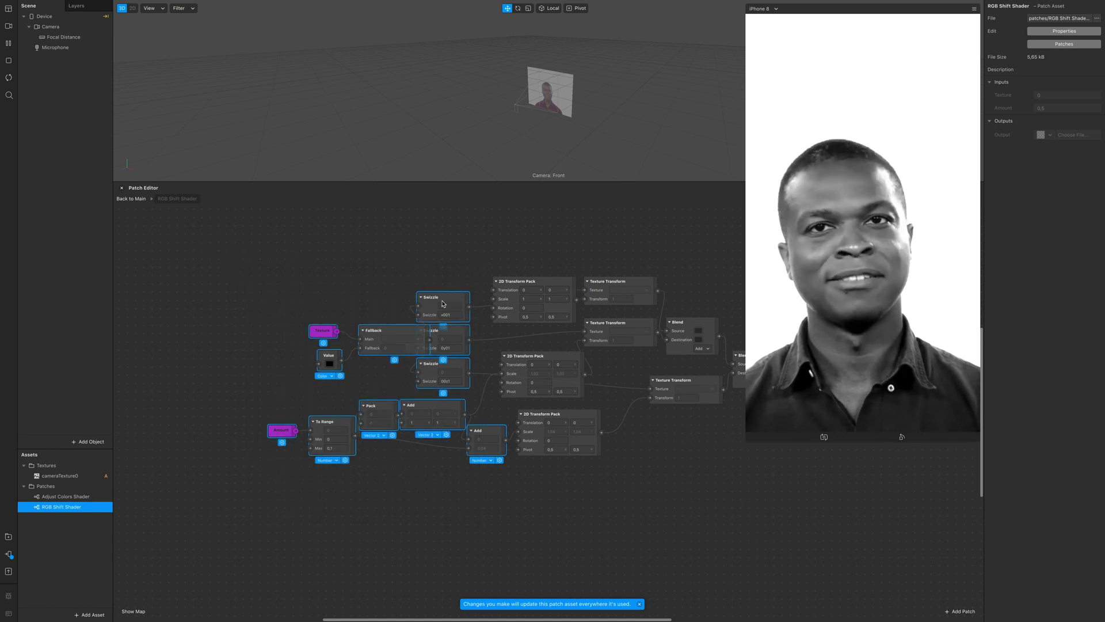
left_click_drag(443, 303, 272, 295)
Try X translations of 0,5 and 0,02 on the first 2D Transform Pack
scroll(538, 404, "up", 5)
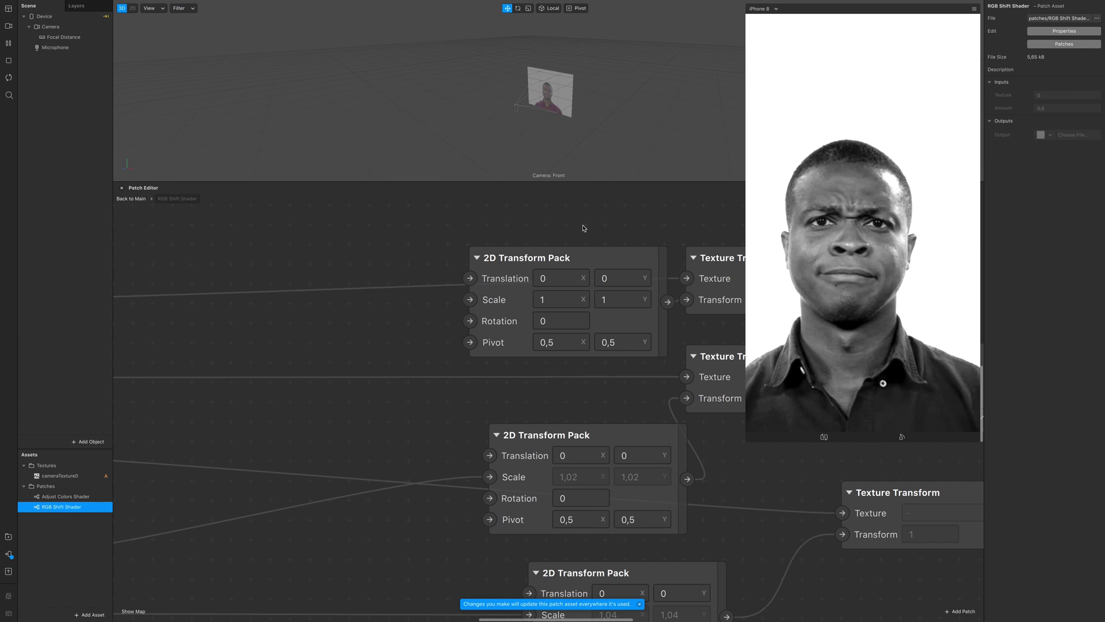
left_click(517, 262)
left_click(520, 277)
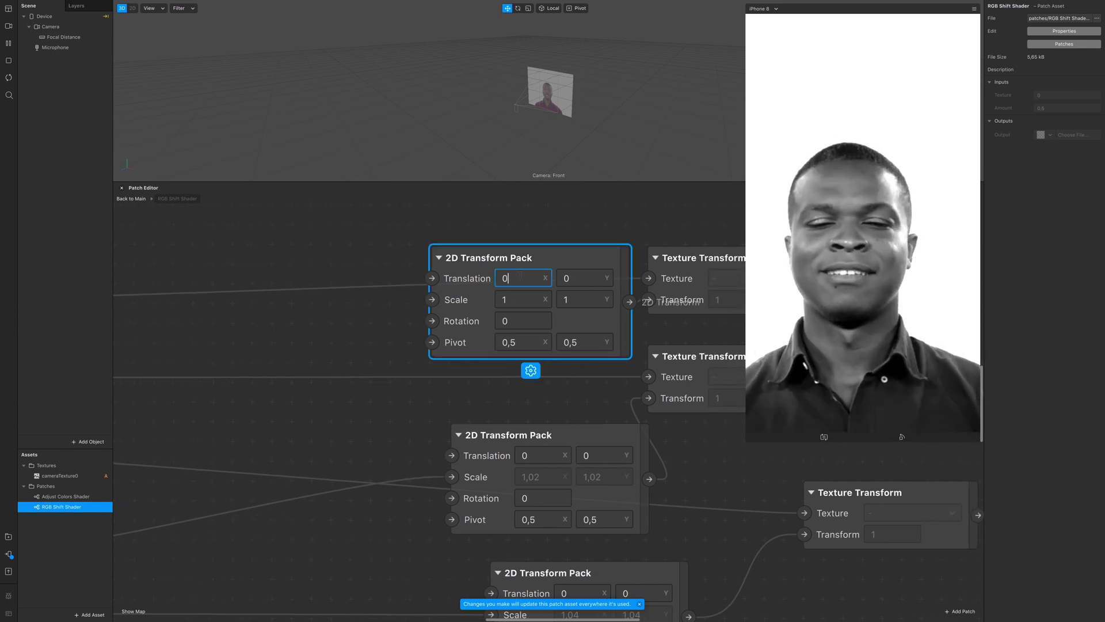
key("Return")
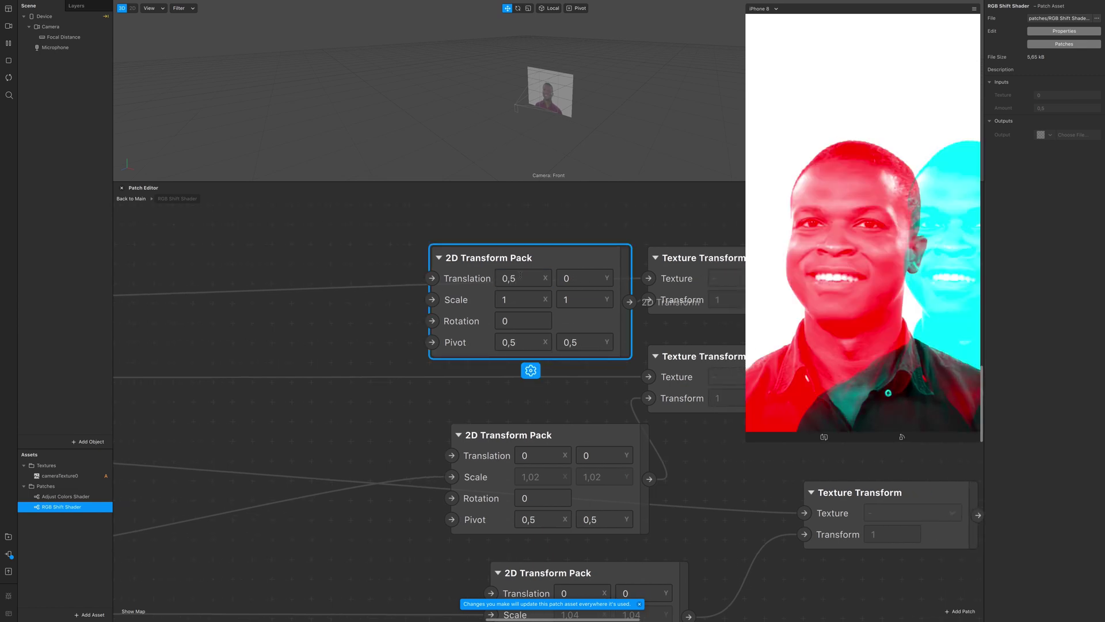
left_click(521, 276)
key("BackSpace")
type("02")
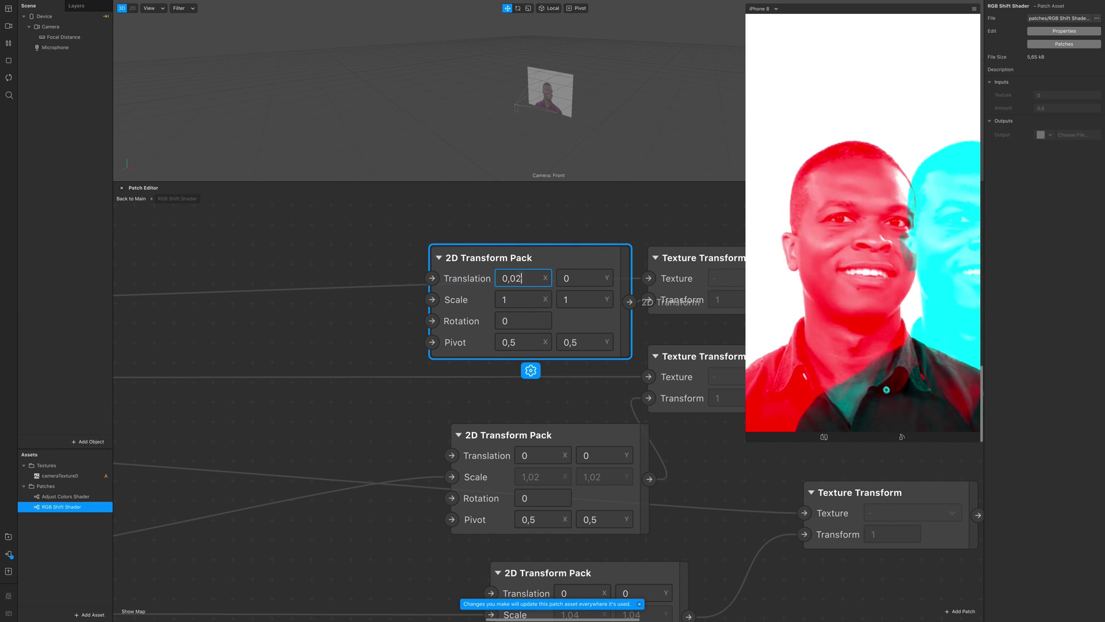
key("Return")
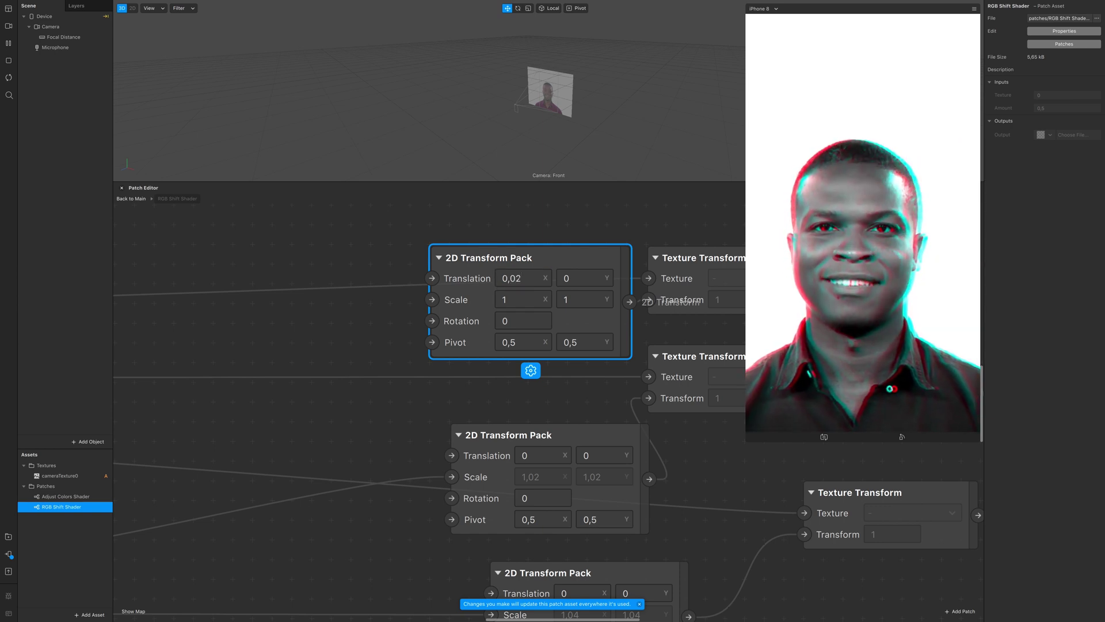
Reset the first 2D Transform Pack's X translation to 0 and try Y translations of 0,4 and 0,05
double_click(516, 278)
key("Return")
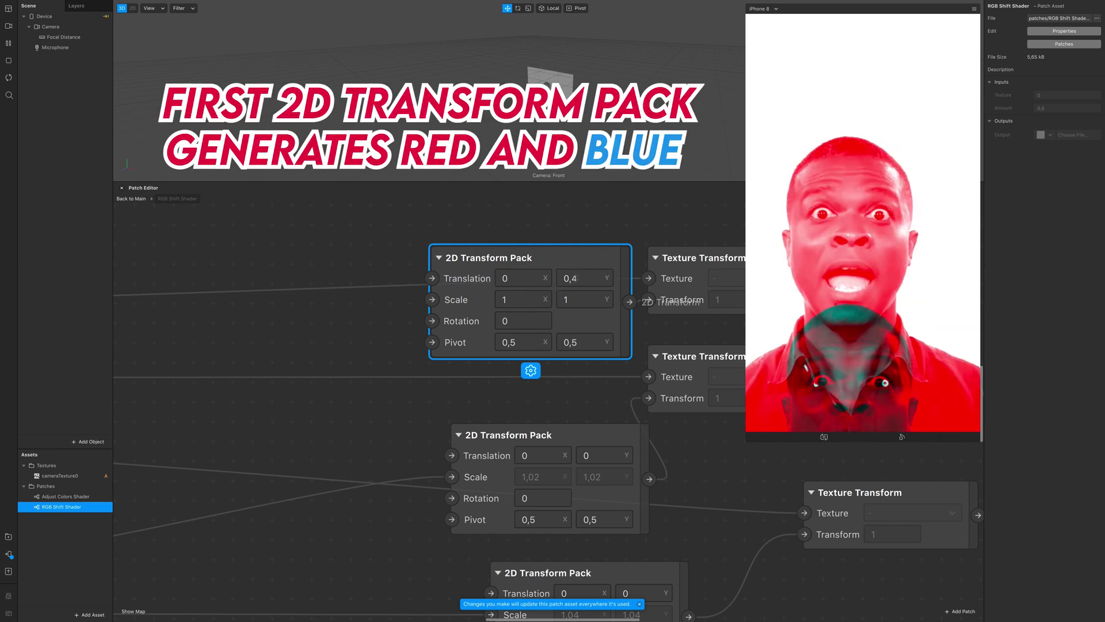
left_click(578, 278)
type("5")
key("Return")
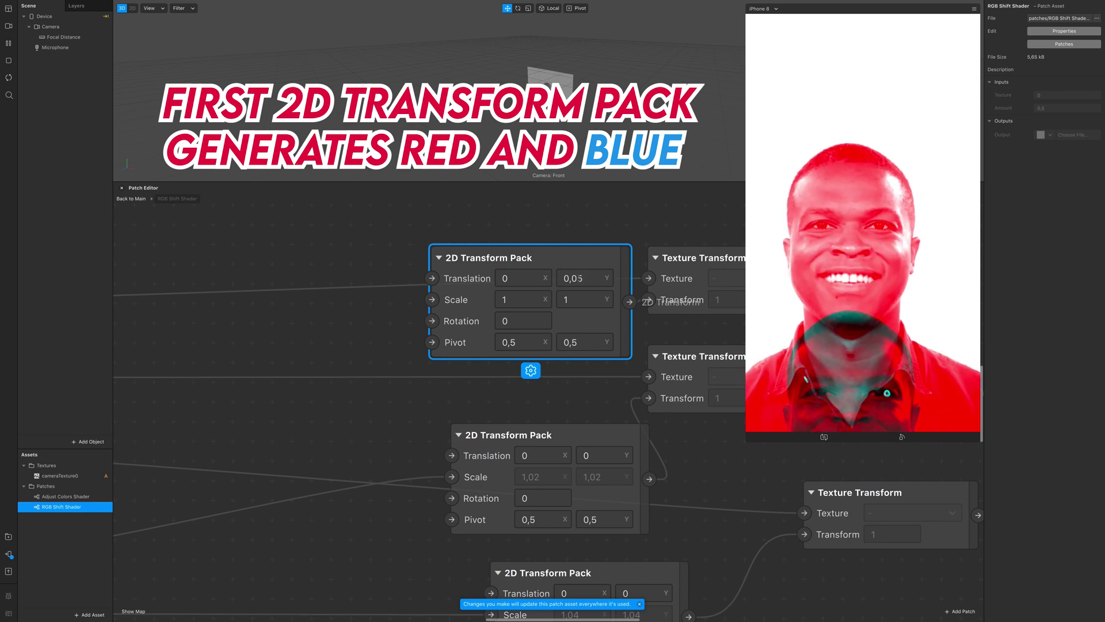
double_click(577, 278)
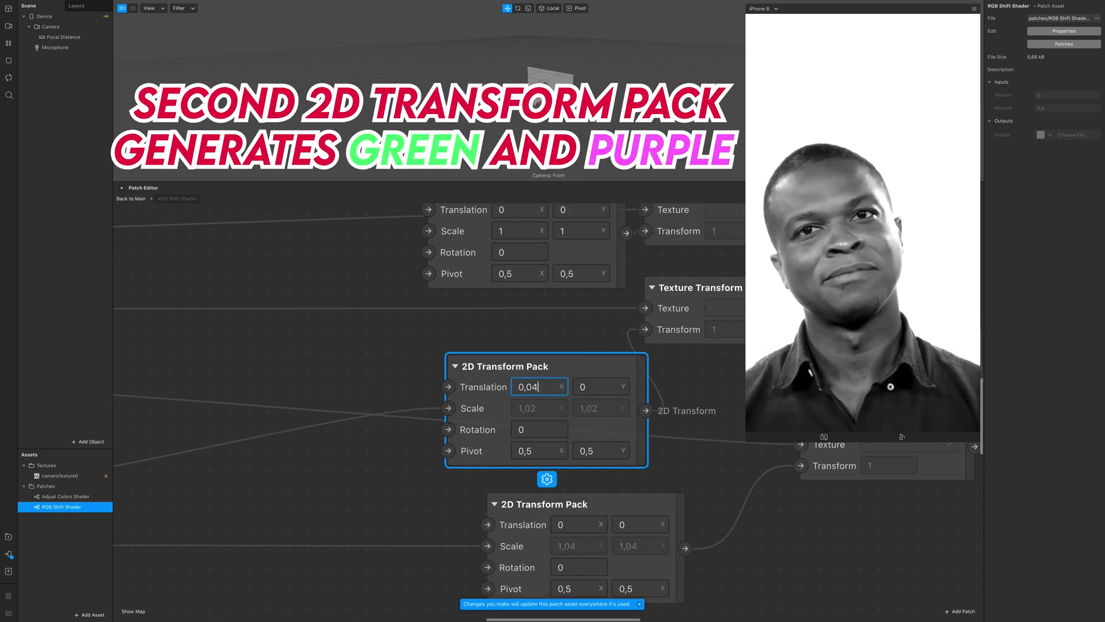
Try an X translation of 0,04 and a Y translation of 0,05 separately on the second 2D Transform Pack
key("Return")
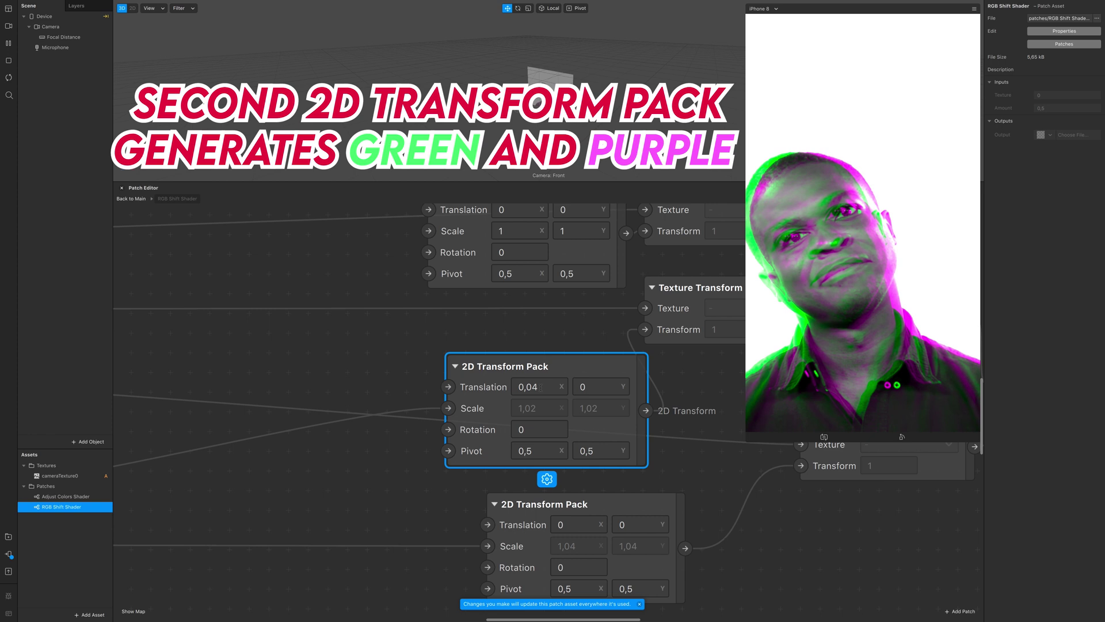
key("super+z")
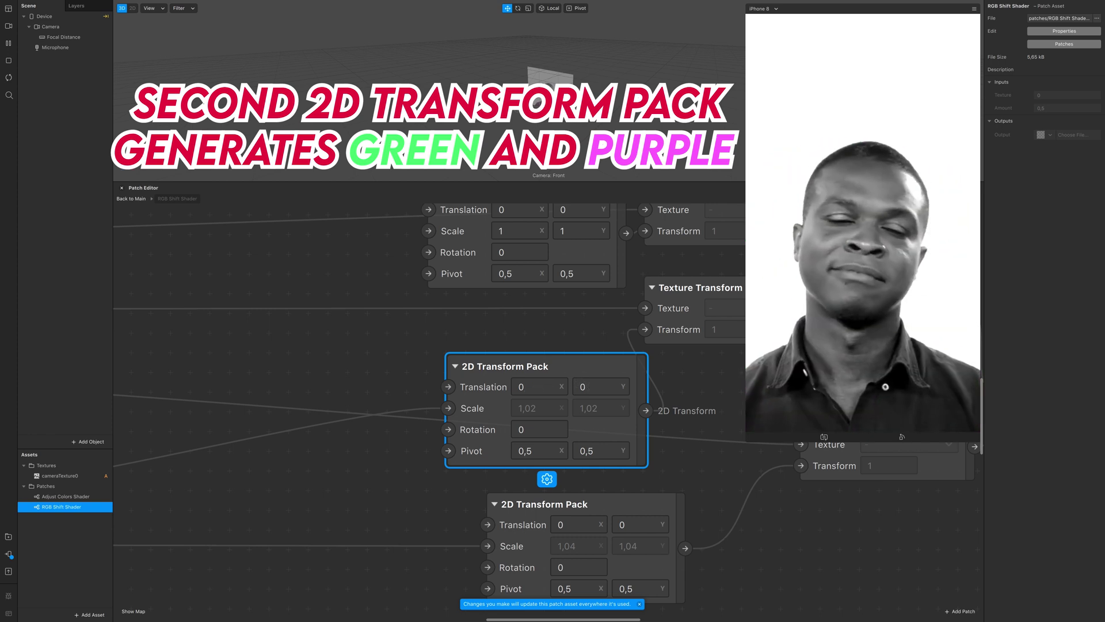
double_click(592, 386)
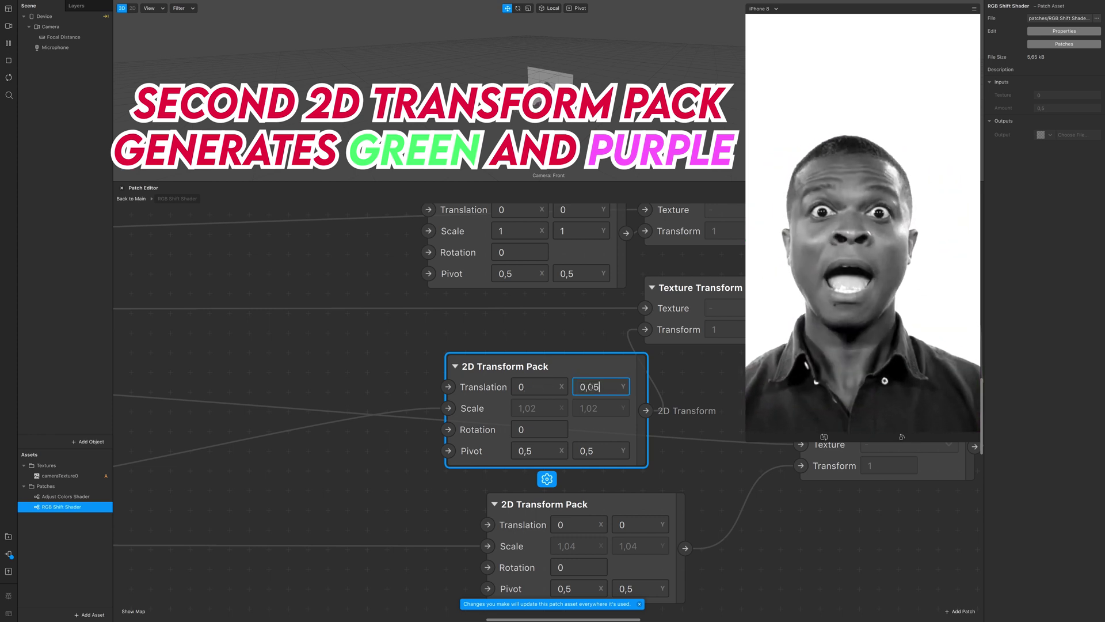
key("Return")
Try an X translation of 0,05 and a Y translation of 0,05 separately on the third 2D Transform Pack
double_click(576, 473)
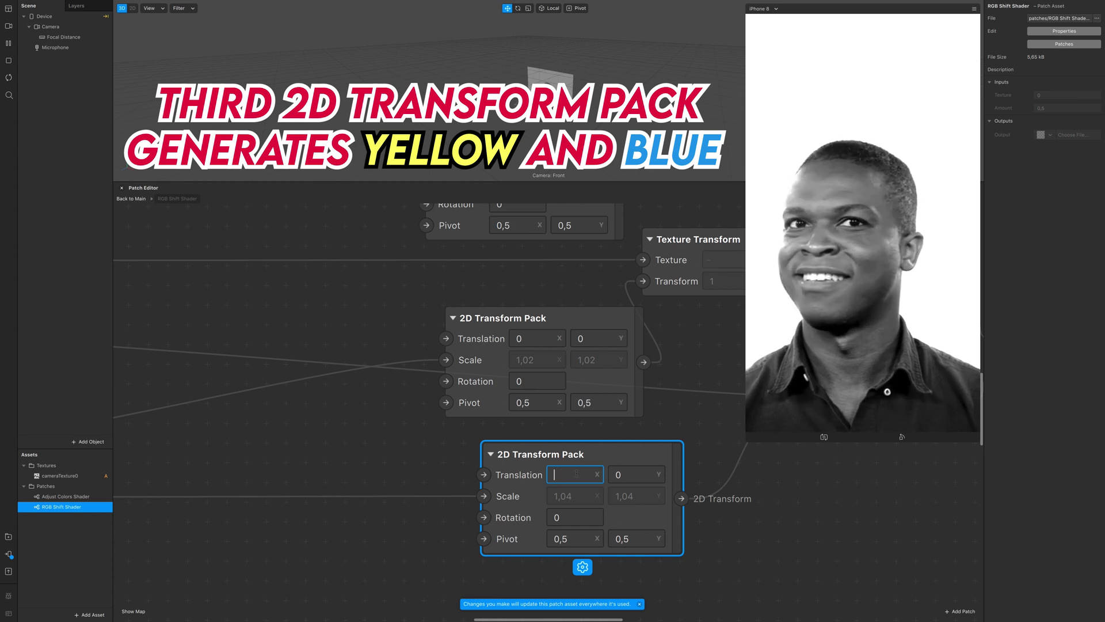
key("Return")
key("Return")
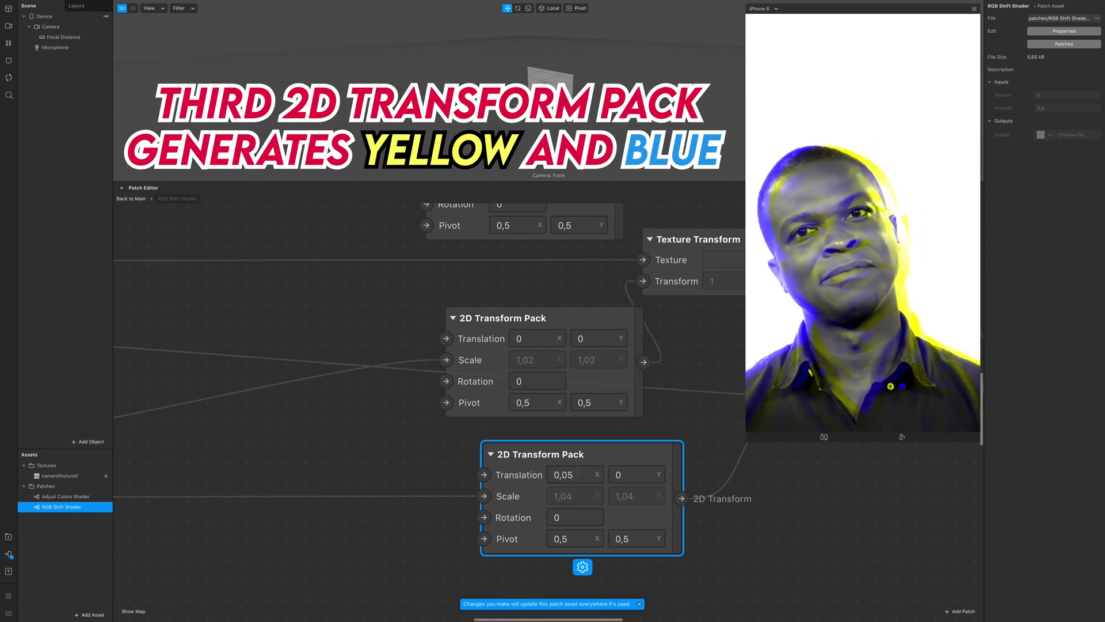
double_click(626, 473)
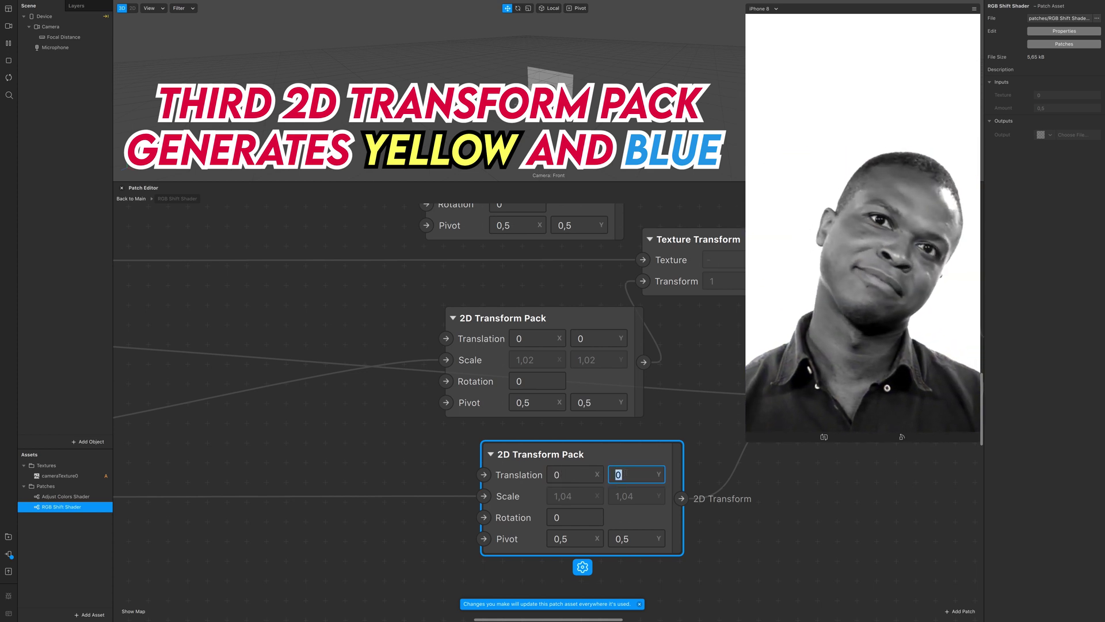
type("0,05")
key("Return")
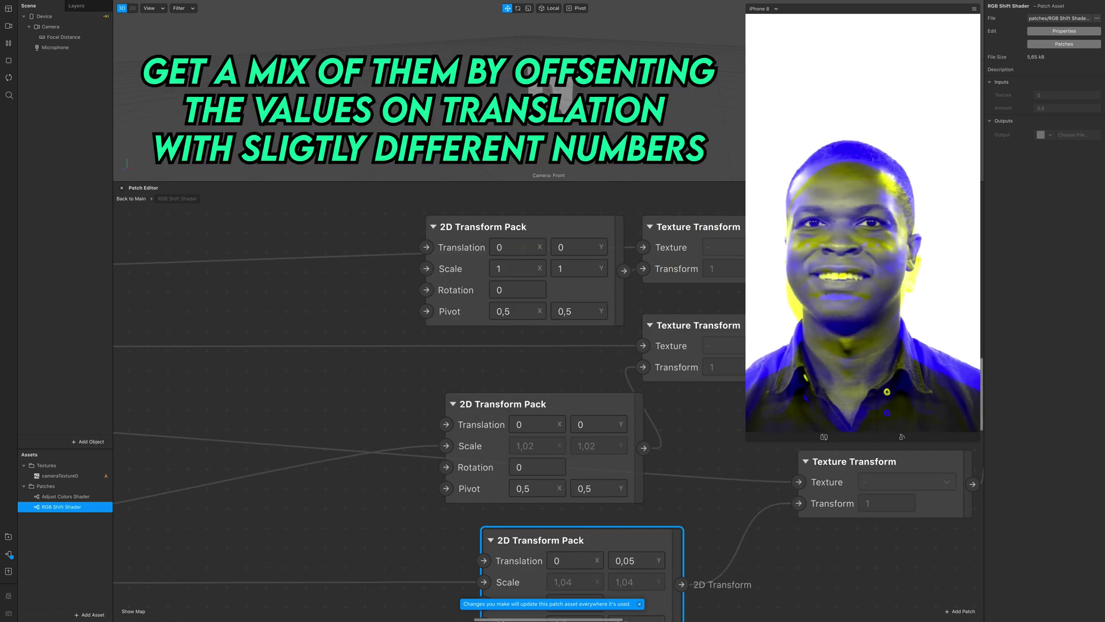
Set the first 2D Transform Pack's X translation to 0,05 and reset the third pack's Y translation to 0
double_click(522, 247)
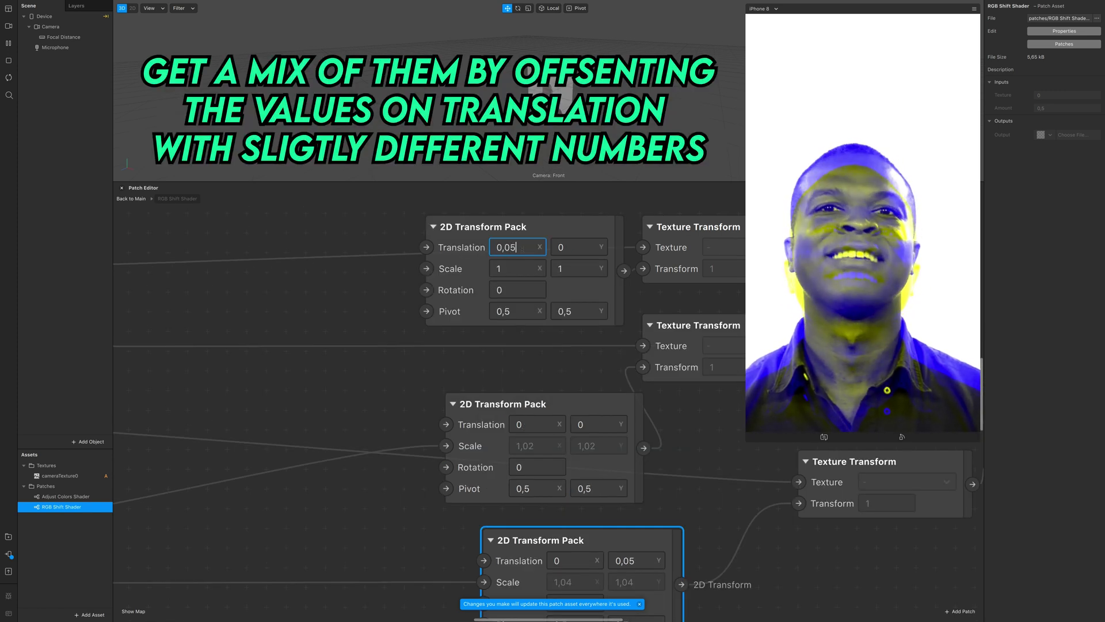
type("0,05")
key("Return")
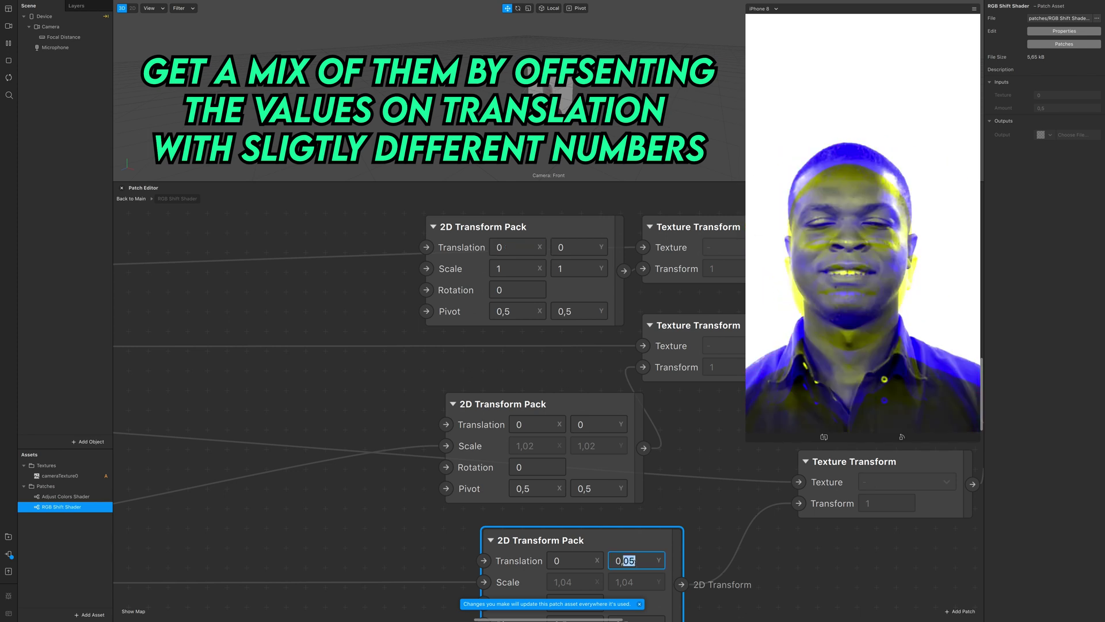
type("0")
key("Return")
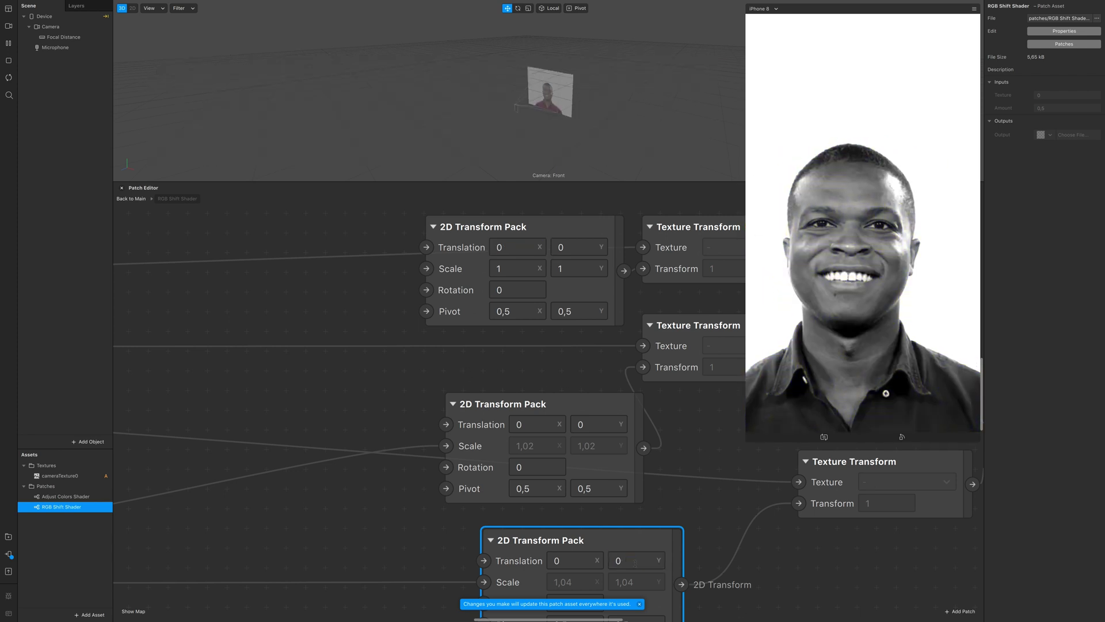
left_click(505, 241)
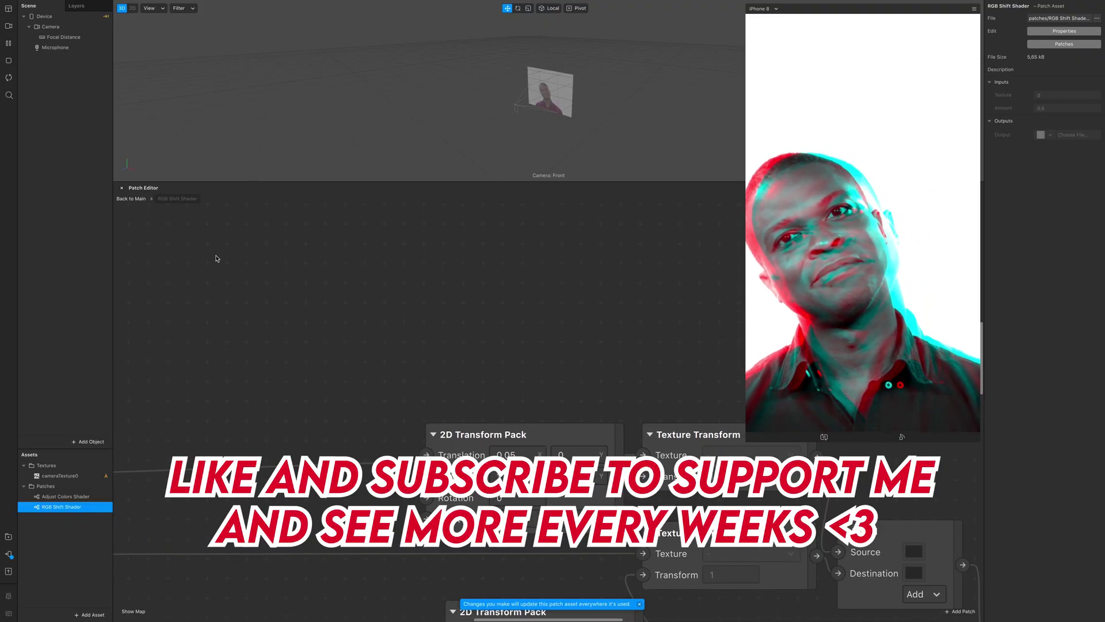
Add a Loop Animation patch above the first 2D Transform Pack and connect its Progress output to a new Transition patch beside it
double_click(216, 258)
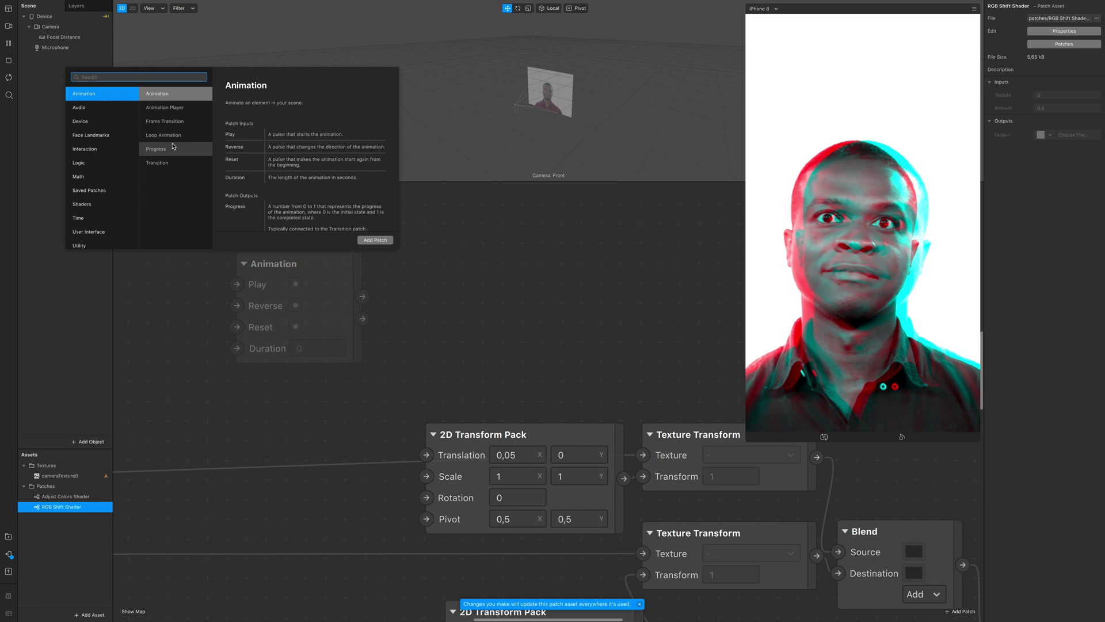
double_click(174, 139)
left_click_drag(296, 366, 199, 367)
left_click_drag(254, 290, 343, 253)
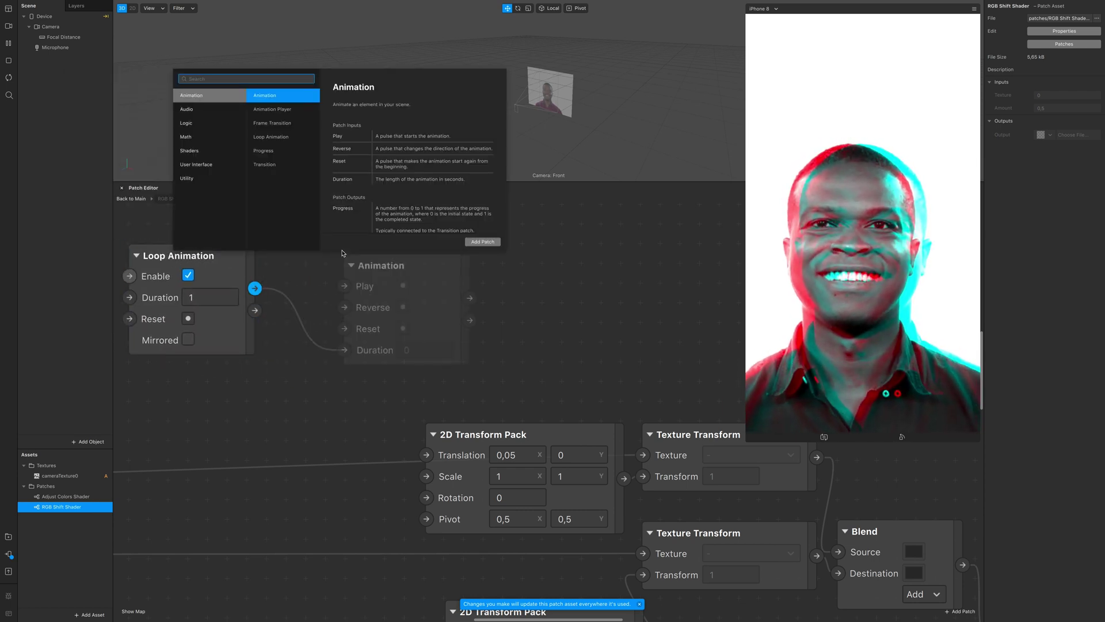
double_click(271, 166)
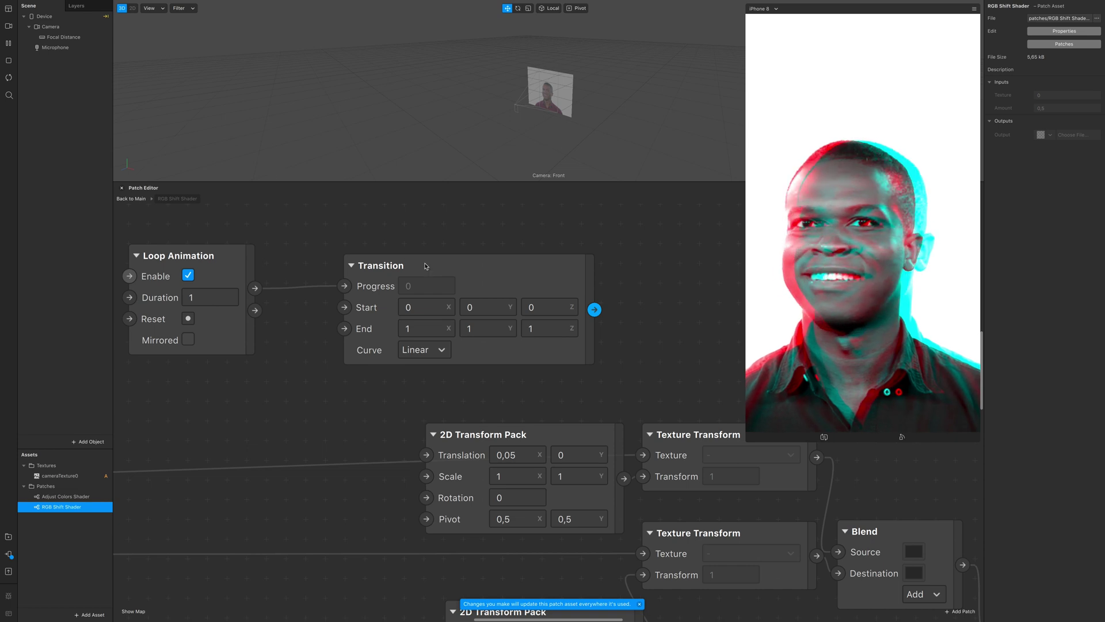
left_click_drag(425, 265, 368, 262)
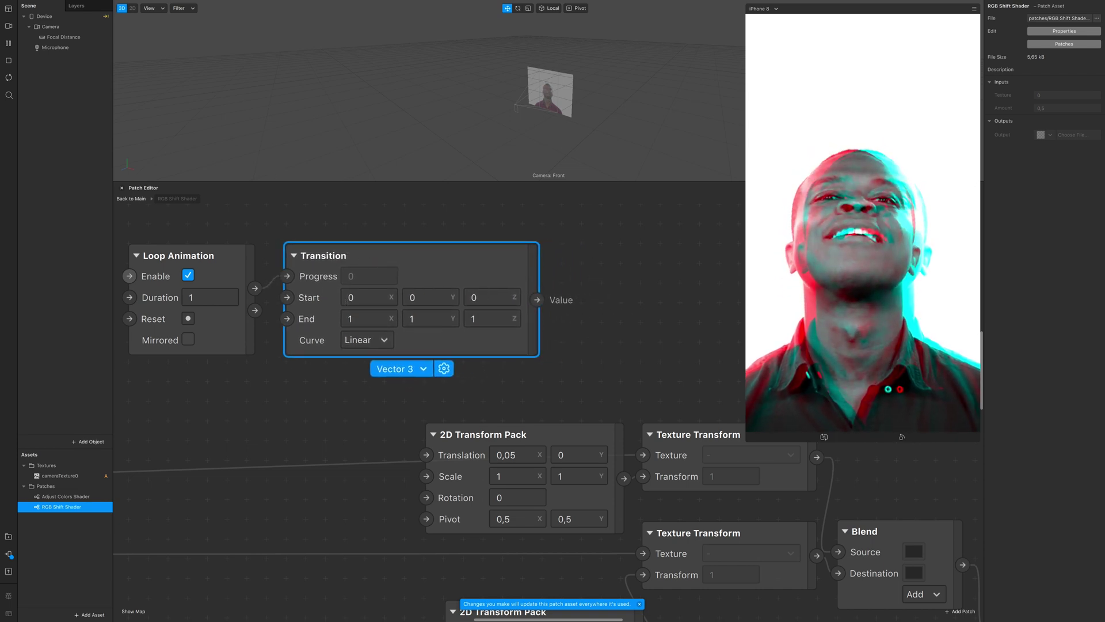
Make the Transition a Vector 2 with End values X 0,05 and Y 0, and connect it to the first 2D Transform Pack's Translation
left_click(403, 374)
left_click(396, 408)
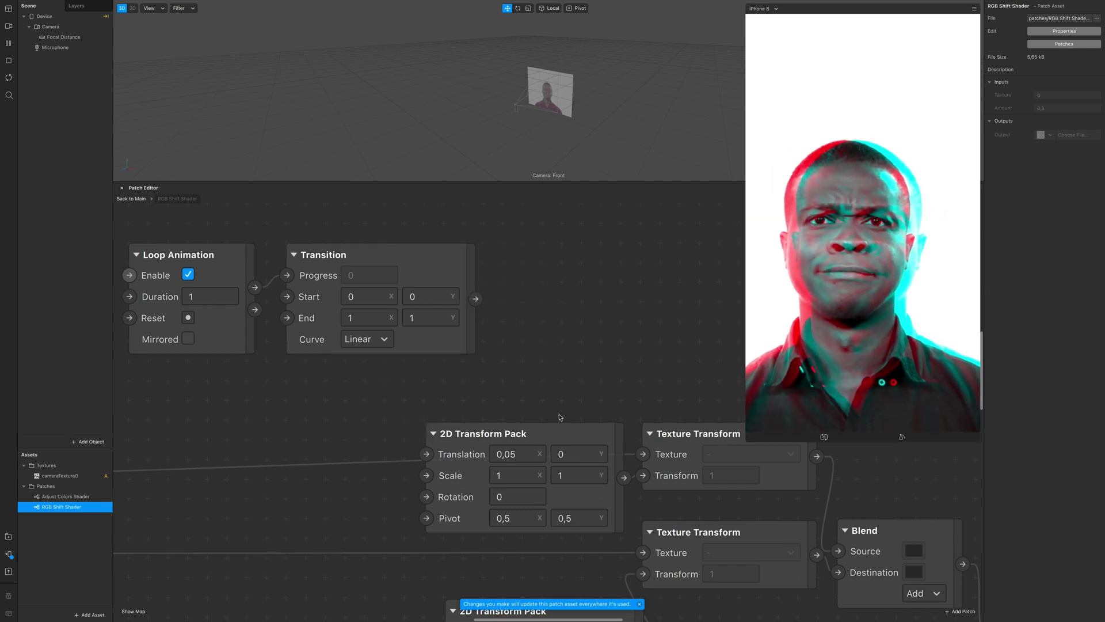
left_click(364, 296)
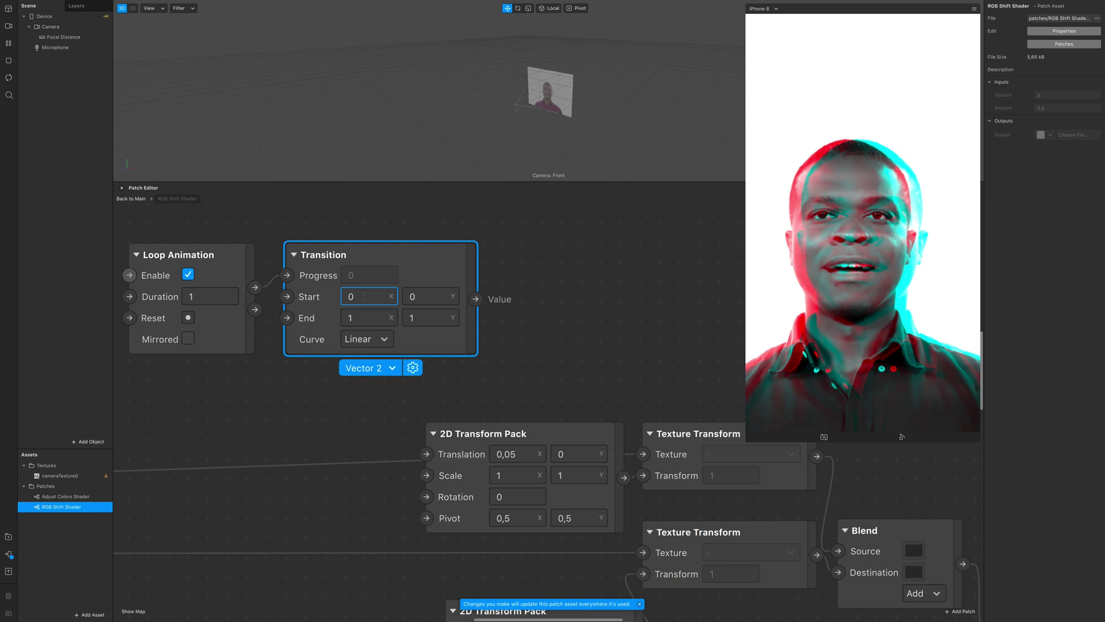
left_click(358, 317)
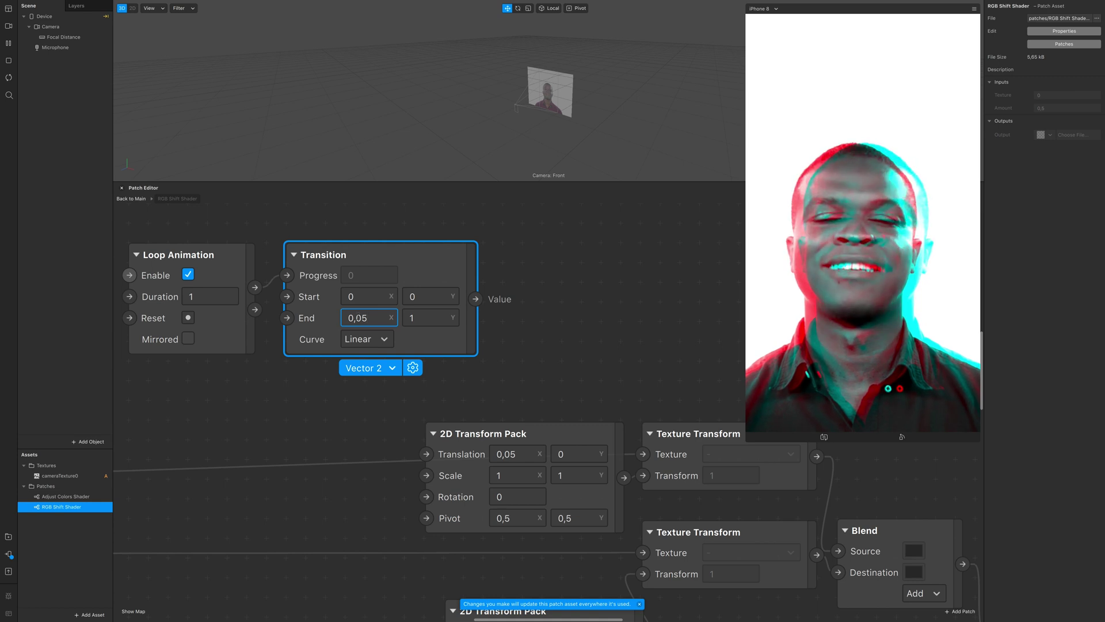
key("Return")
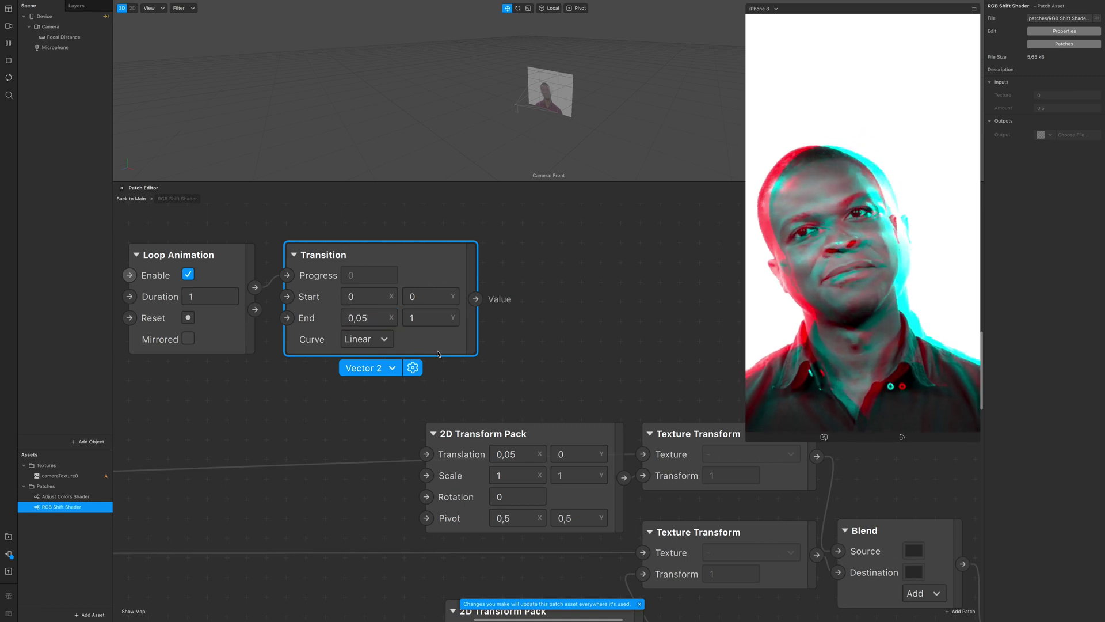
left_click(419, 315)
type("0")
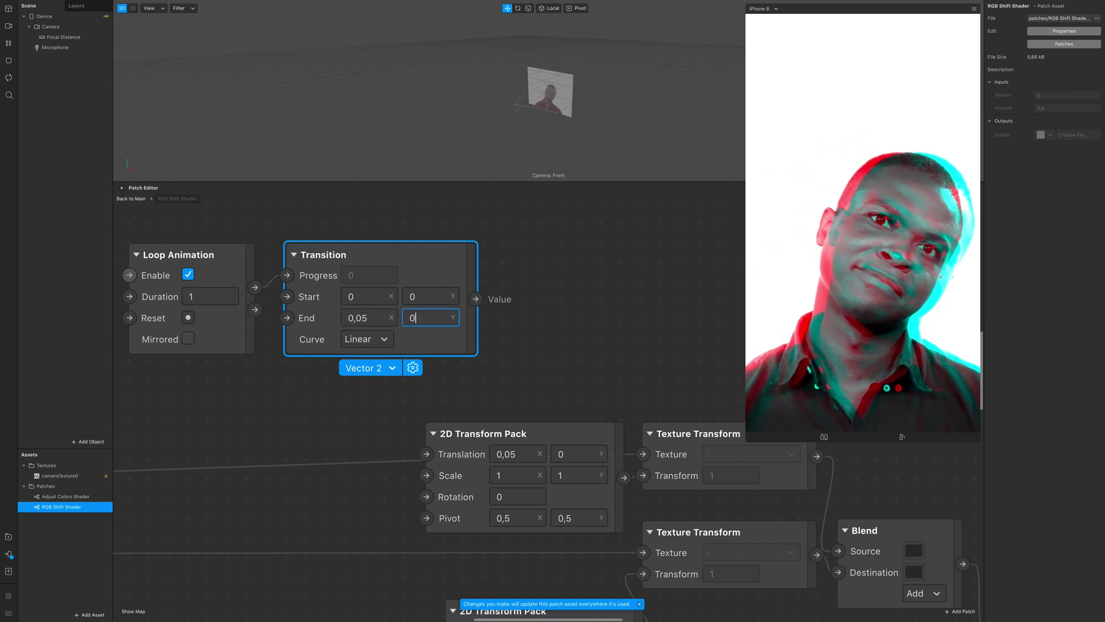
key("Return")
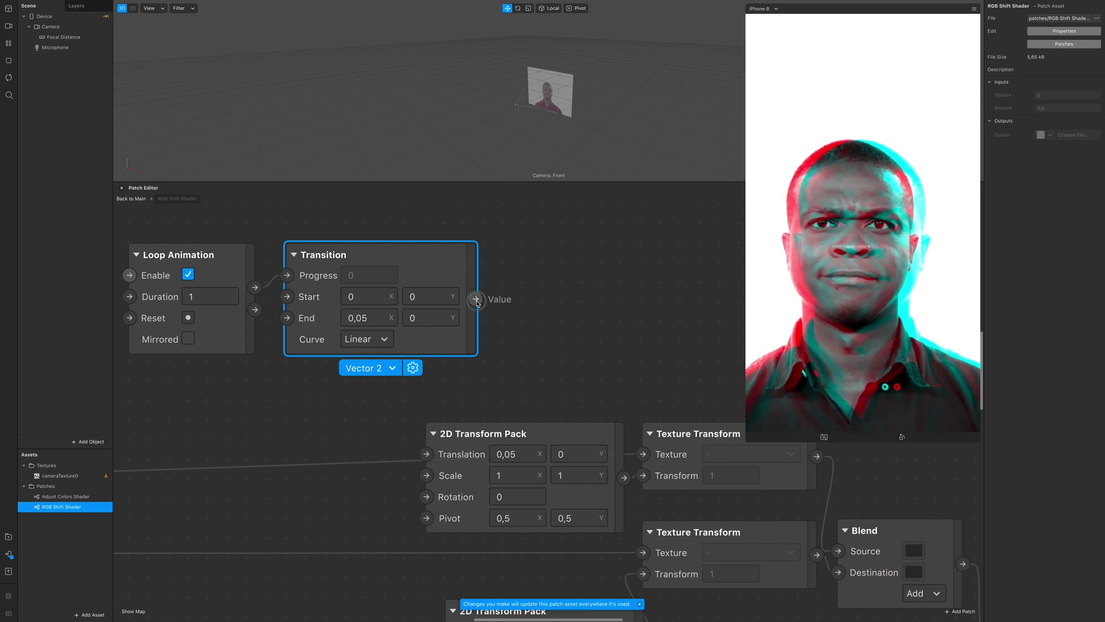
left_click_drag(477, 301, 425, 455)
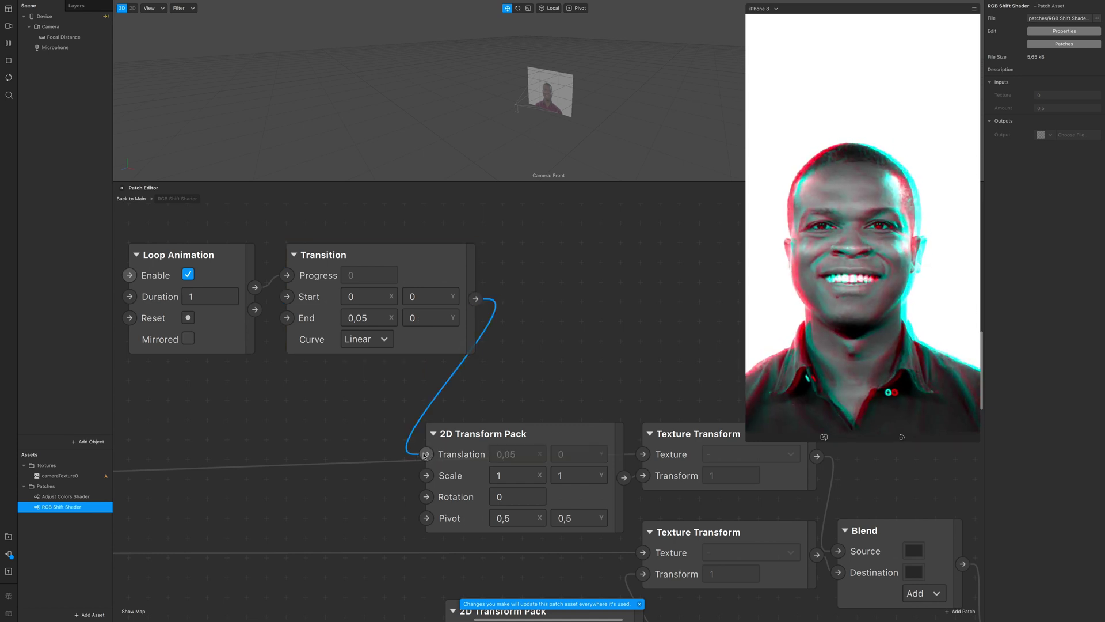
Try the Quadratic Out curve on the Transition, settle on Quartic In, and set the Loop Animation's duration to 0,5
scroll(354, 346, "left", 2)
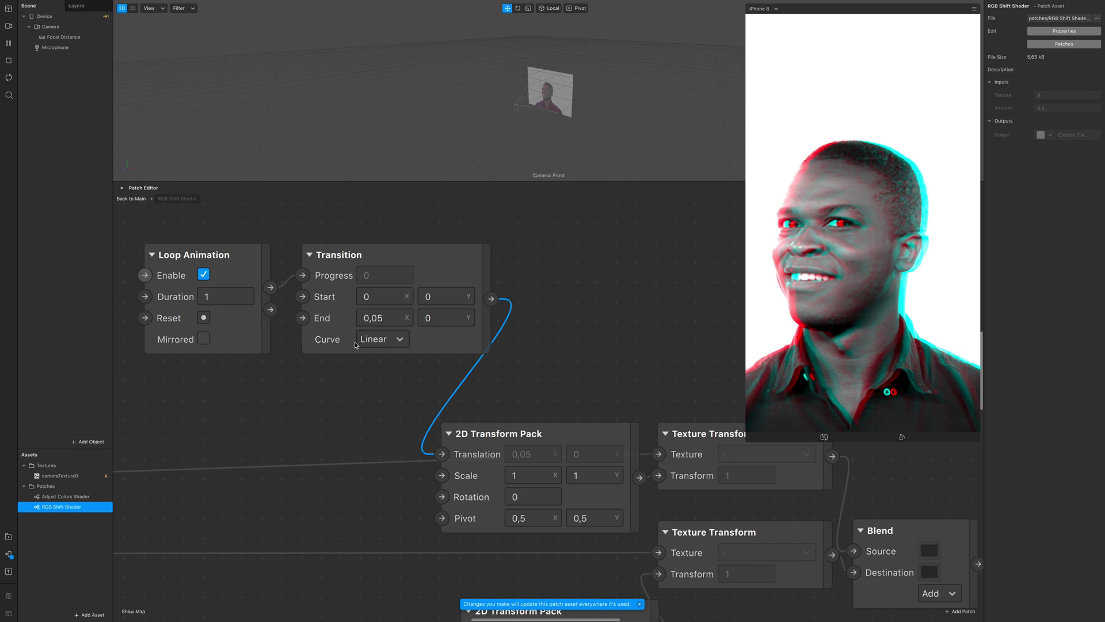
left_click(378, 342)
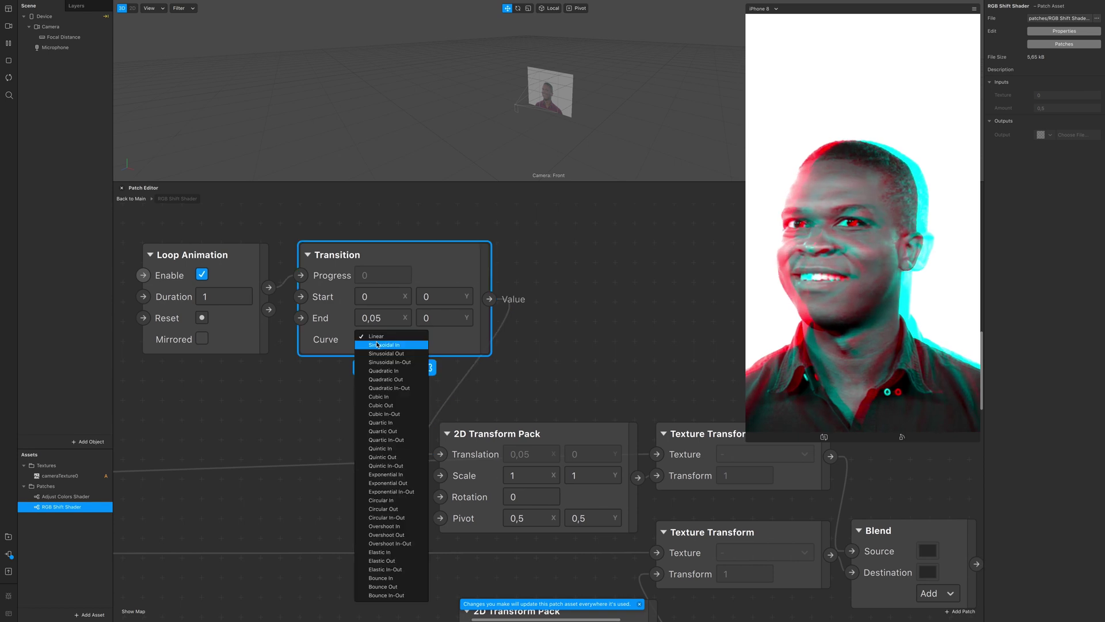
left_click(396, 379)
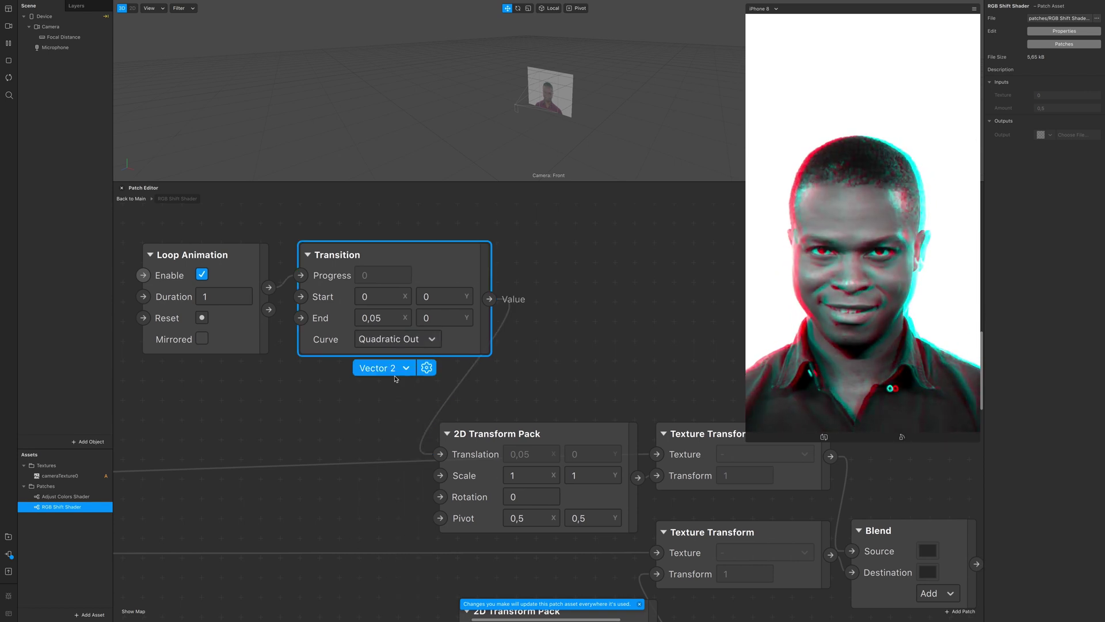
left_click(392, 344)
left_click(396, 426)
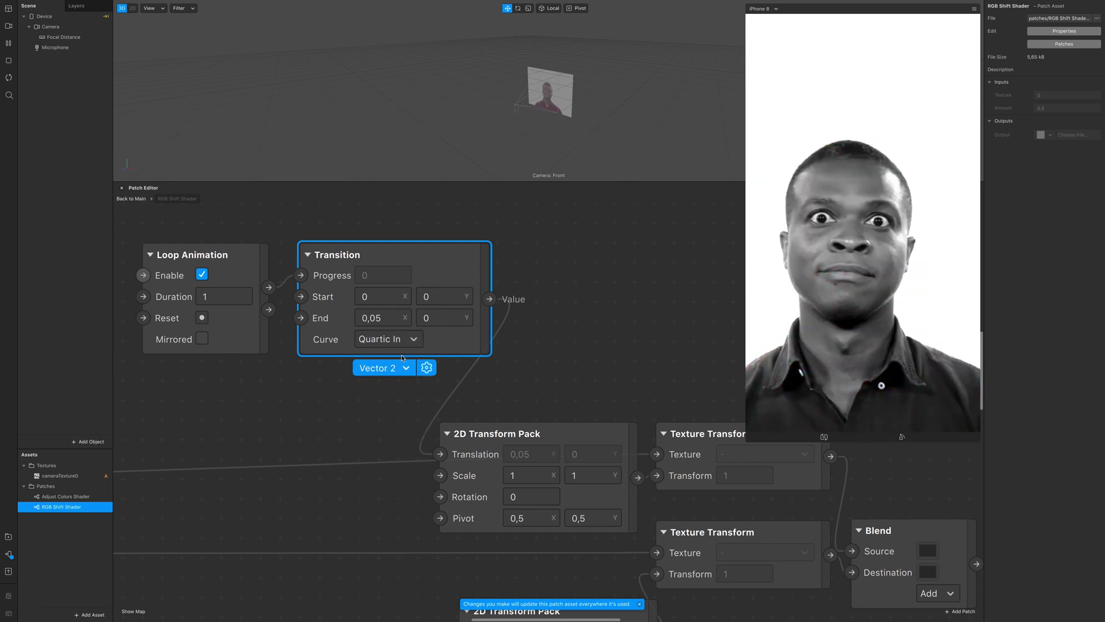
left_click(205, 296)
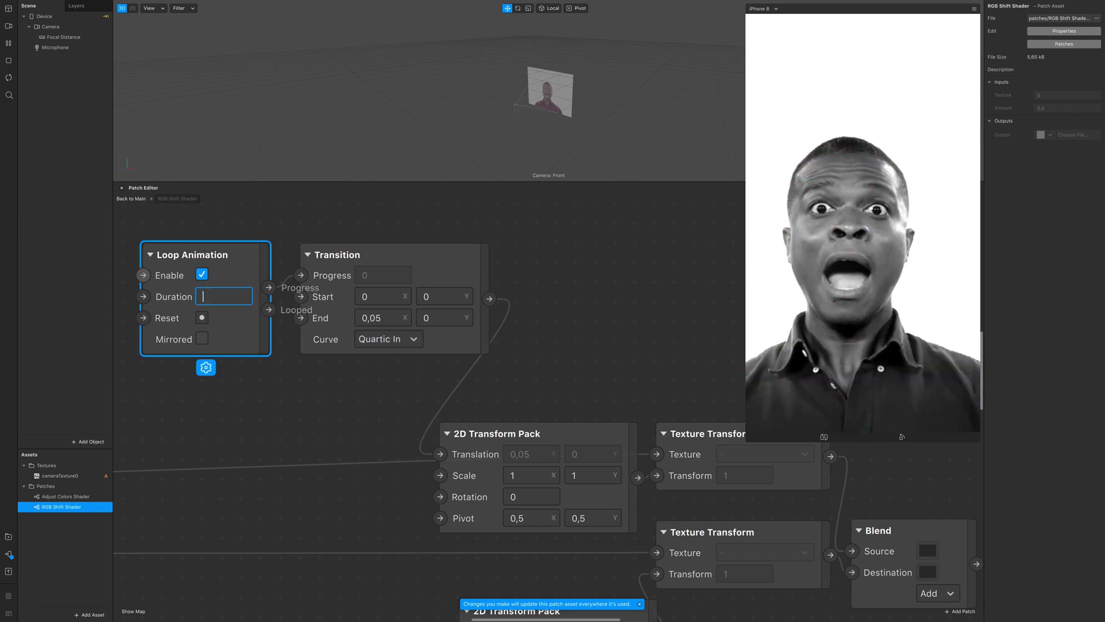
key("Return")
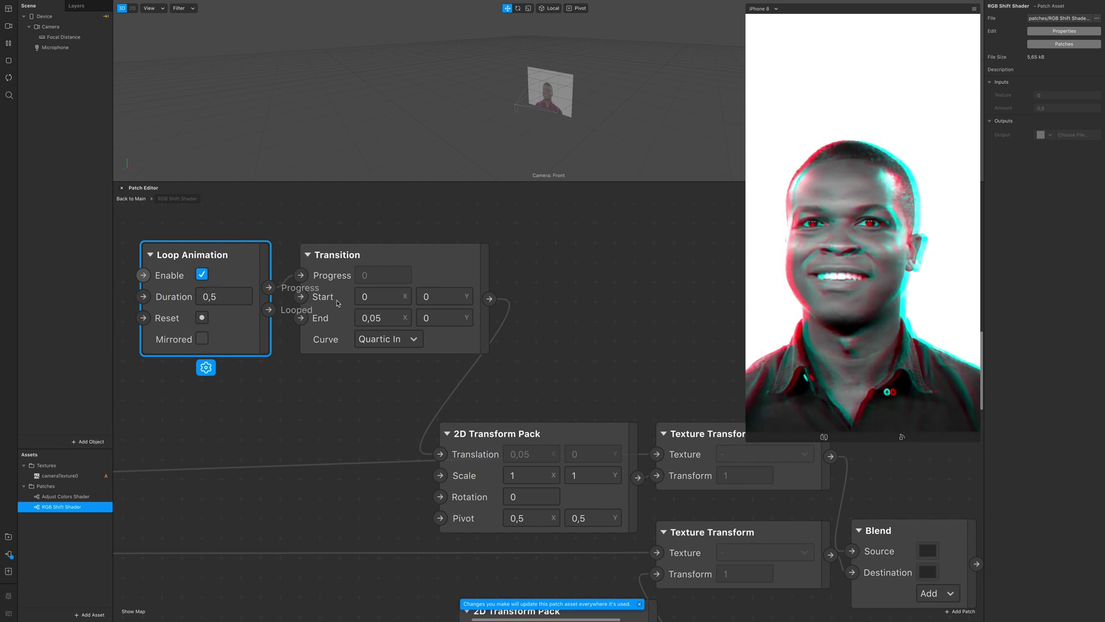
Add a Random patch fed by the Loop Animation's Looped output, moving the Transition patch away to make room for it
scroll(337, 303, "left", 5)
left_click_drag(416, 253, 278, 254)
left_click_drag(341, 310, 386, 229)
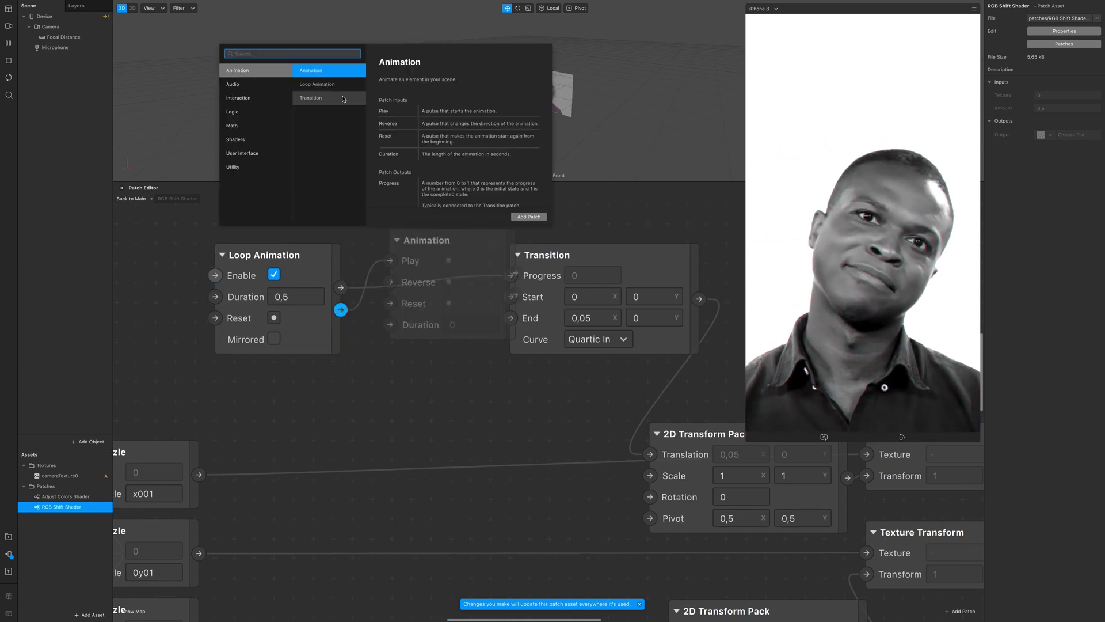
type("random")
key("Return")
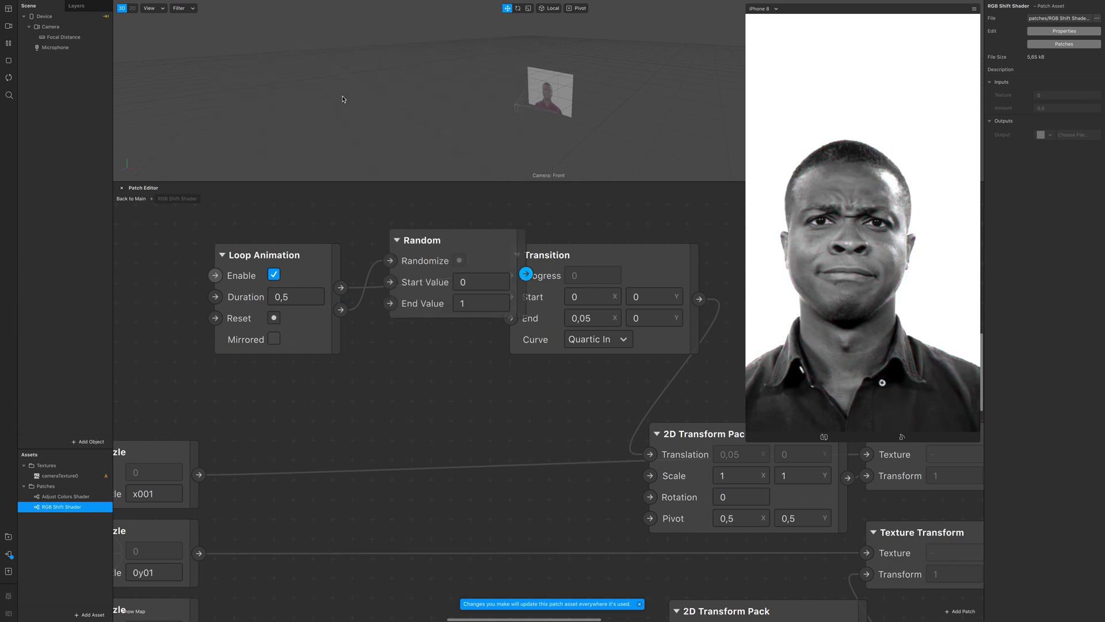
left_click_drag(672, 262, 833, 243)
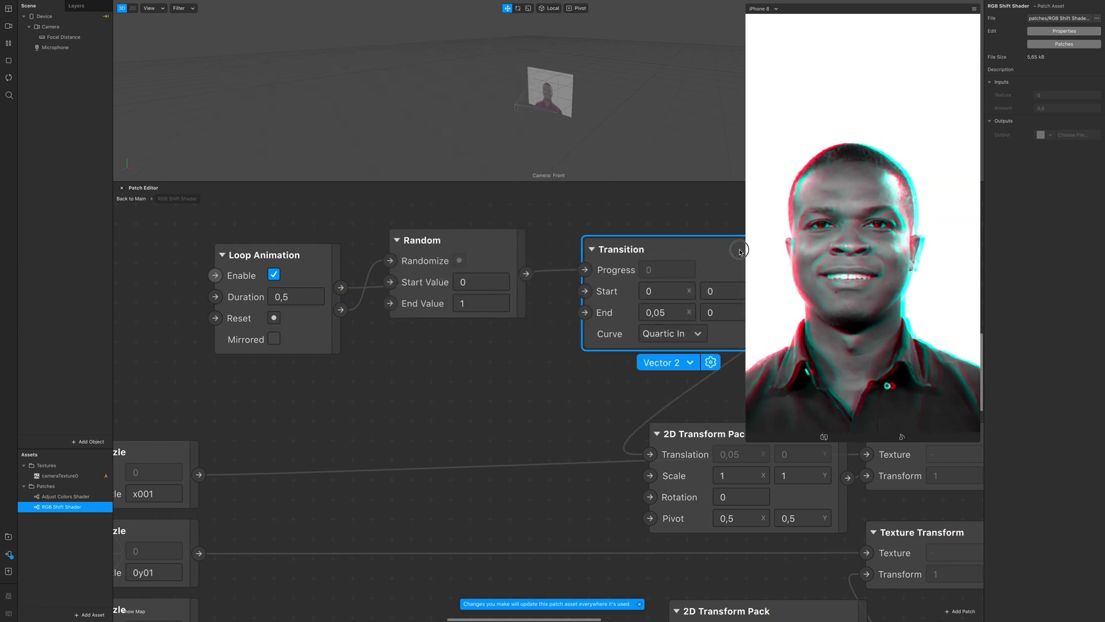
scroll(575, 345, "right", 5)
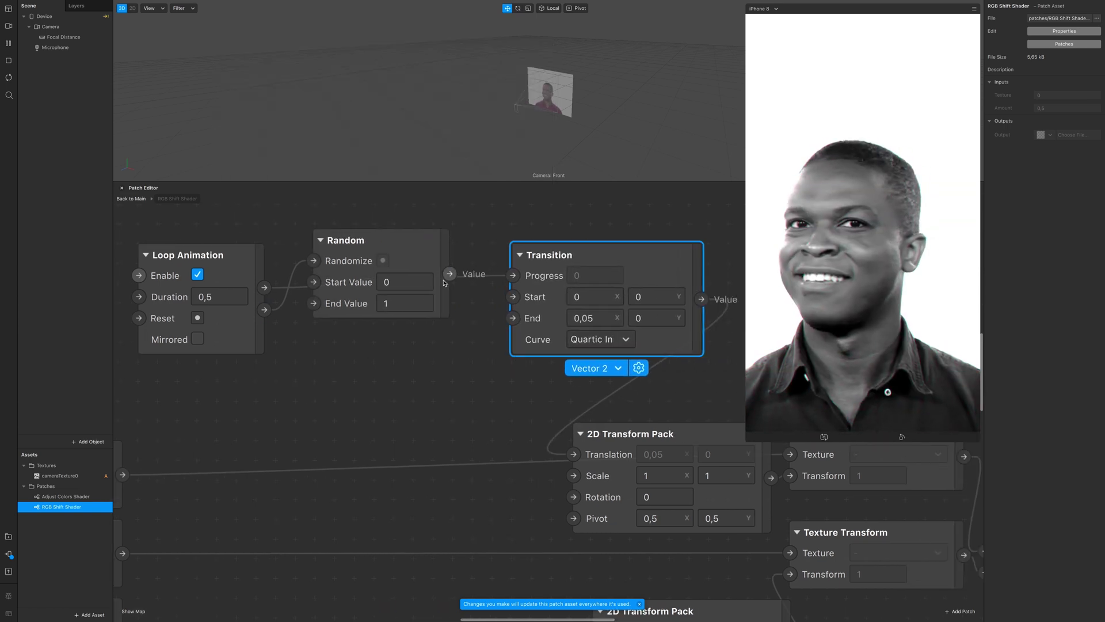
Connect the Random patch's Value to the Transition's Progress in place of the direct Loop Animation link
left_click(400, 303)
left_click(452, 276)
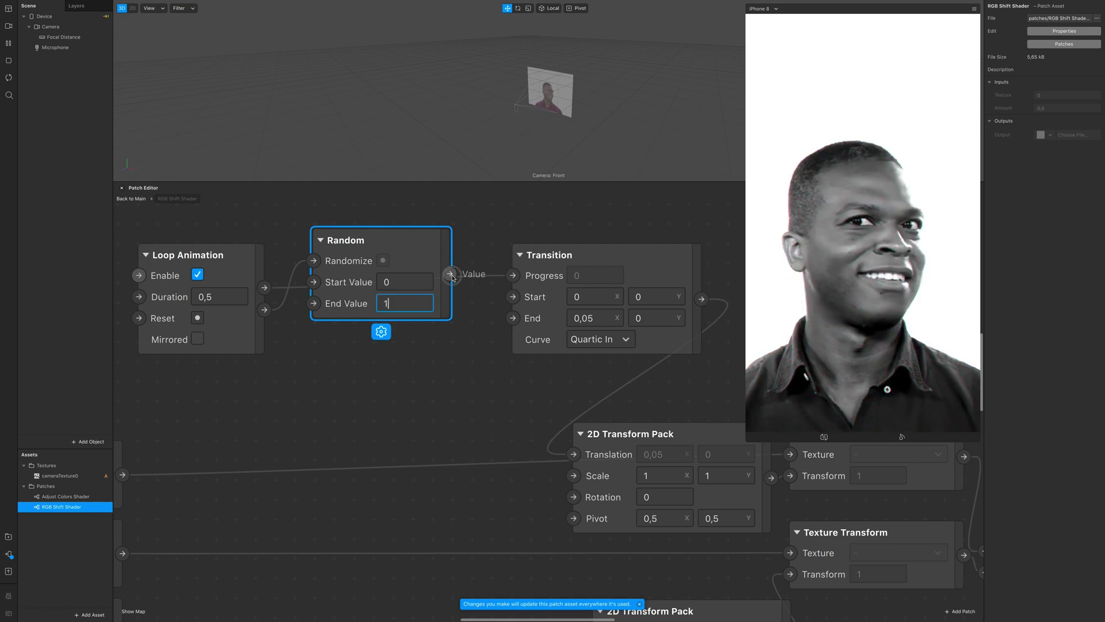
left_click_drag(452, 277, 512, 276)
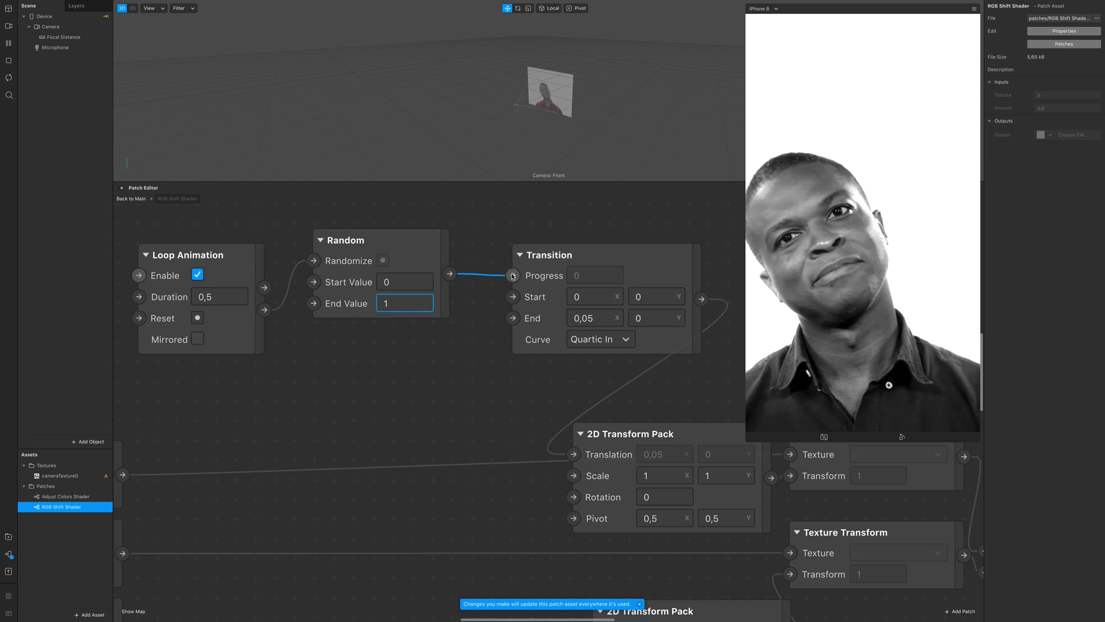
left_click(388, 356)
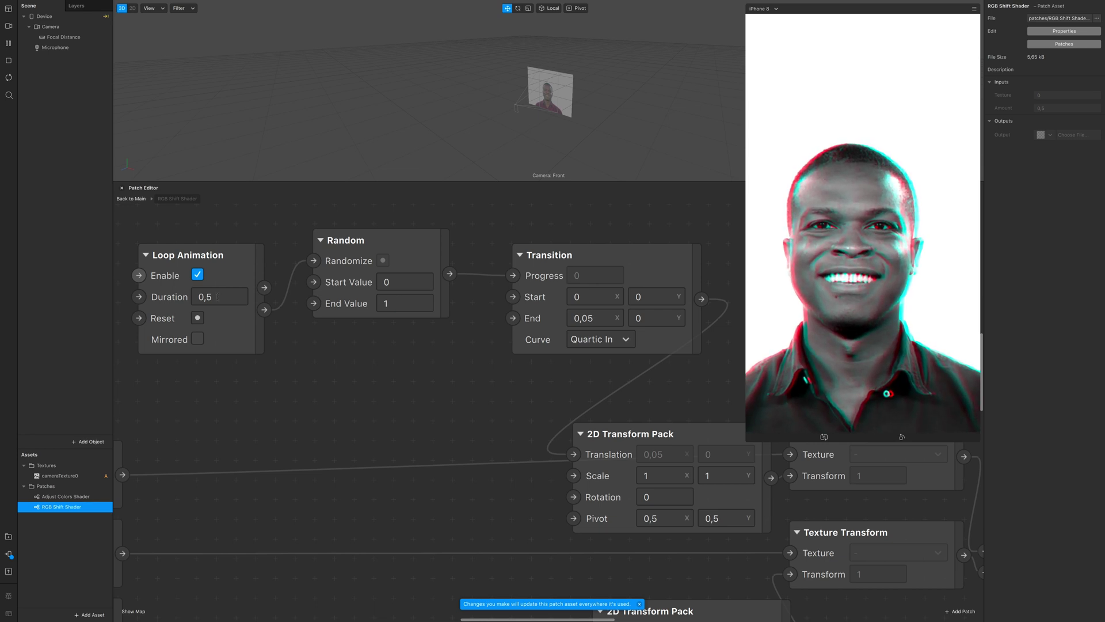
Set the Loop Animation's duration to 0,1
left_click(218, 296)
key("BackSpace")
type("2")
key("Return")
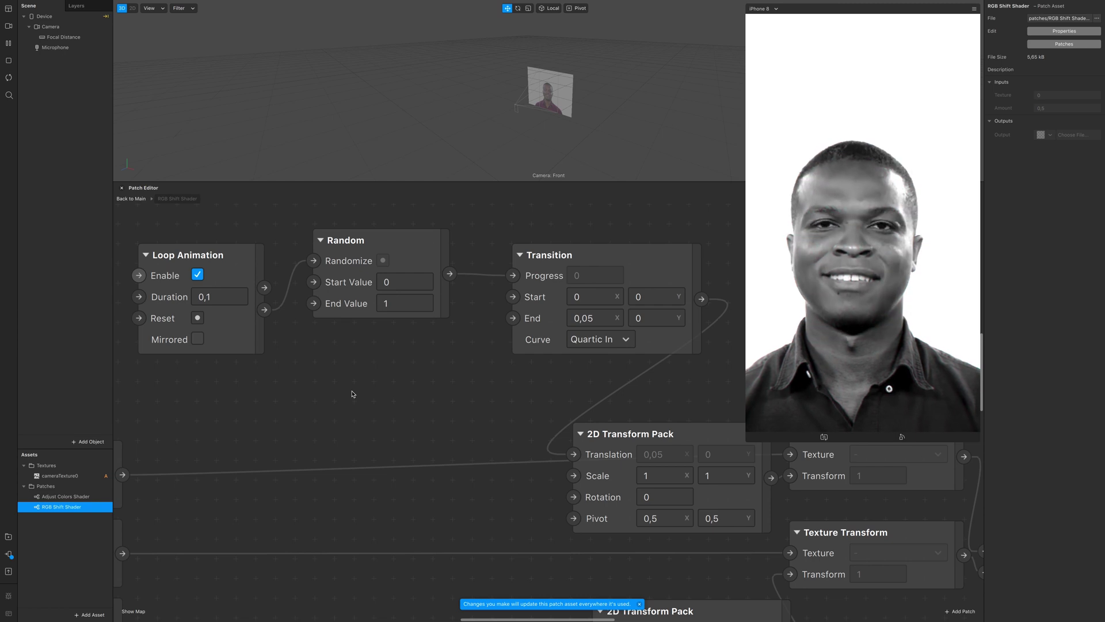
Duplicate the Loop Animation, Random and Transition patches together and place the copies below the lowest 2D Transform Pack
scroll(352, 394, "down", 8)
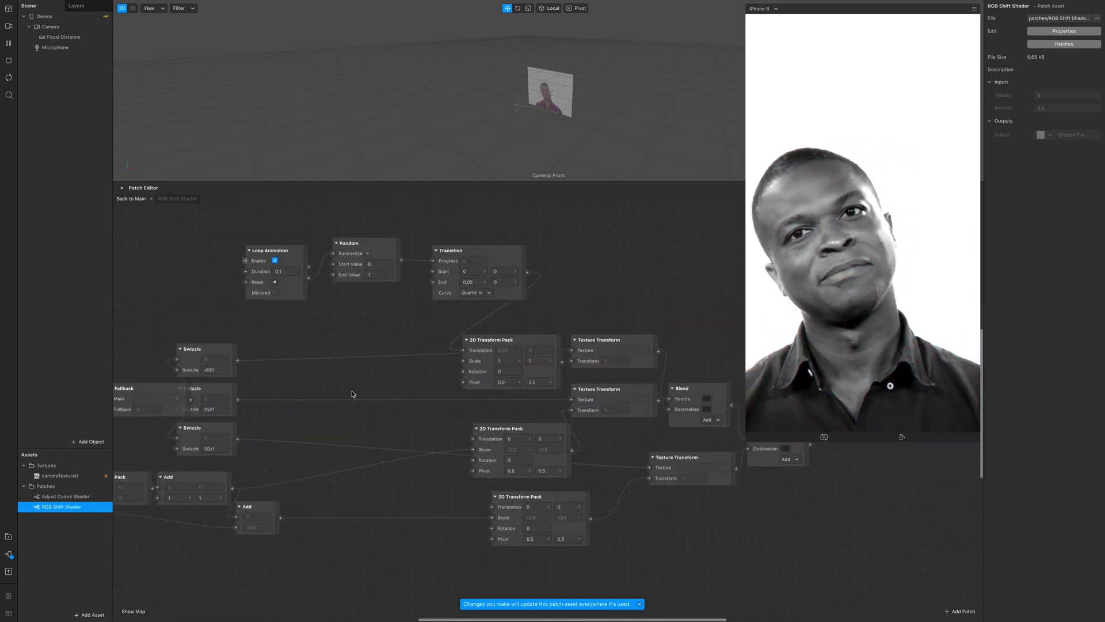
left_click_drag(217, 264, 477, 244)
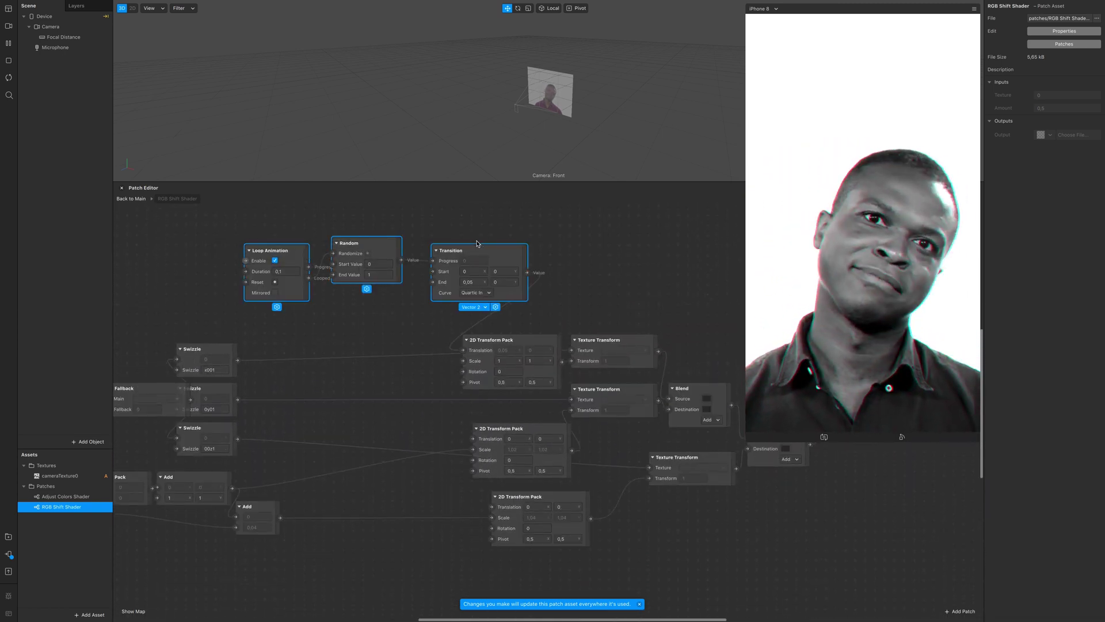
key("super+d")
scroll(424, 313, "down", 3)
scroll(514, 229, "up", 2)
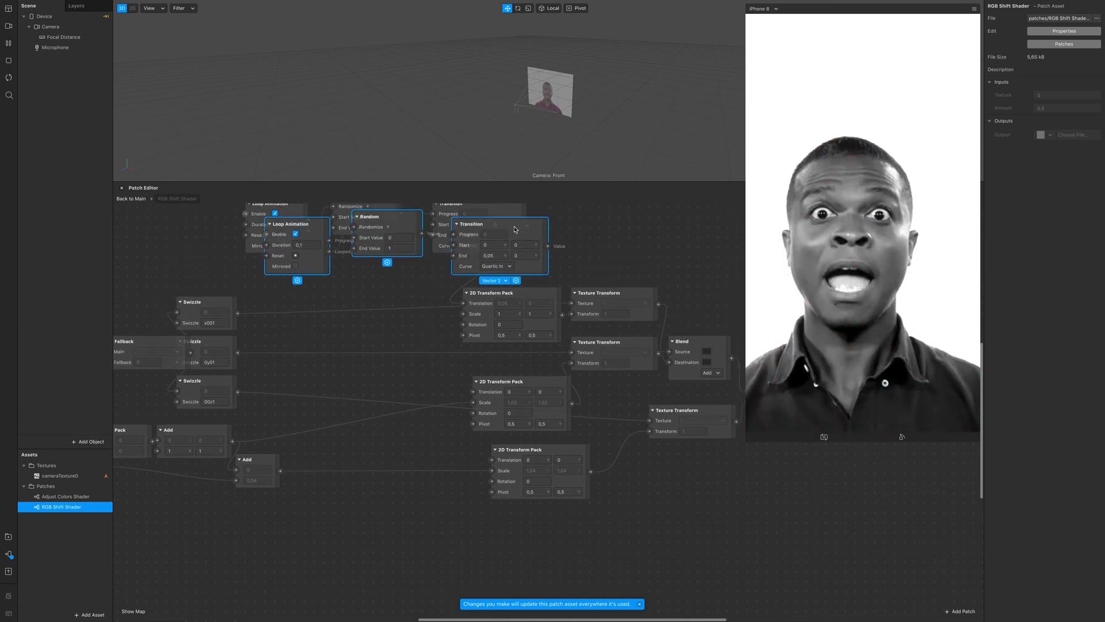
left_click_drag(514, 229, 435, 544)
left_click(432, 530)
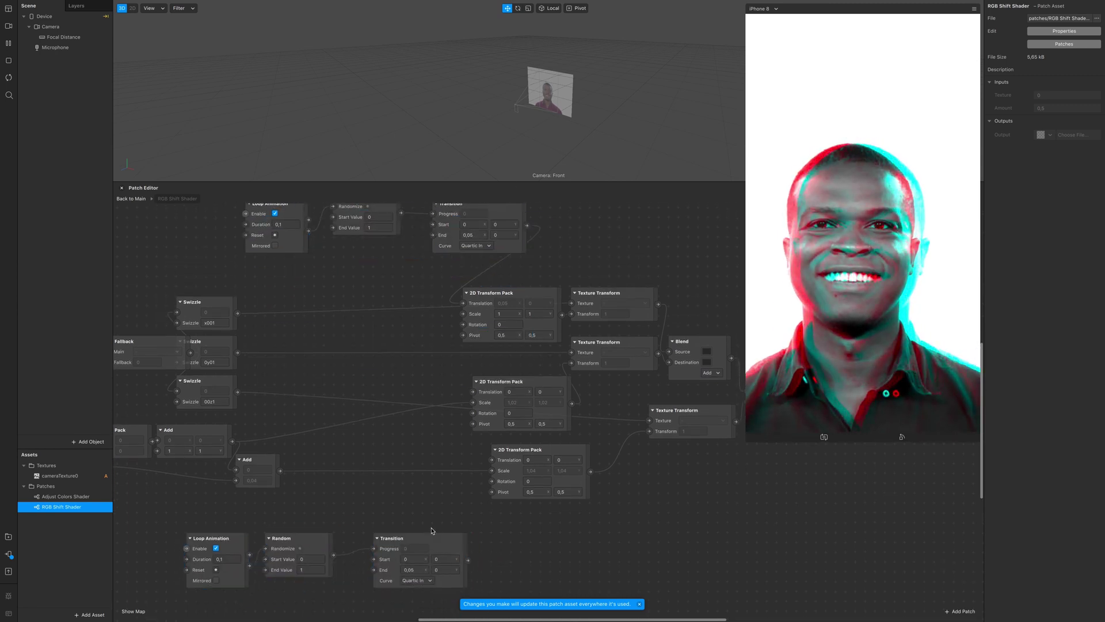
Set the copied Transition's End to X 0 and Y 0,05, and connect its Value to the lowest 2D Transform Pack's Translation
scroll(432, 530, "down", 3)
scroll(434, 528, "up", 3, "super")
scroll(550, 486, "up", 2)
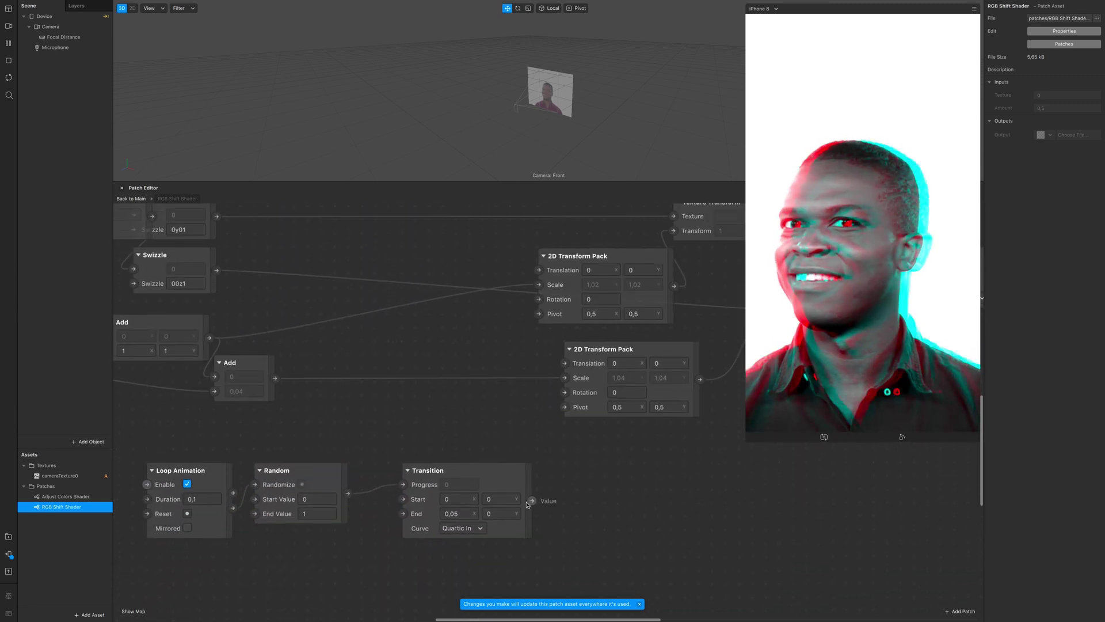
double_click(460, 513)
key("BackSpace")
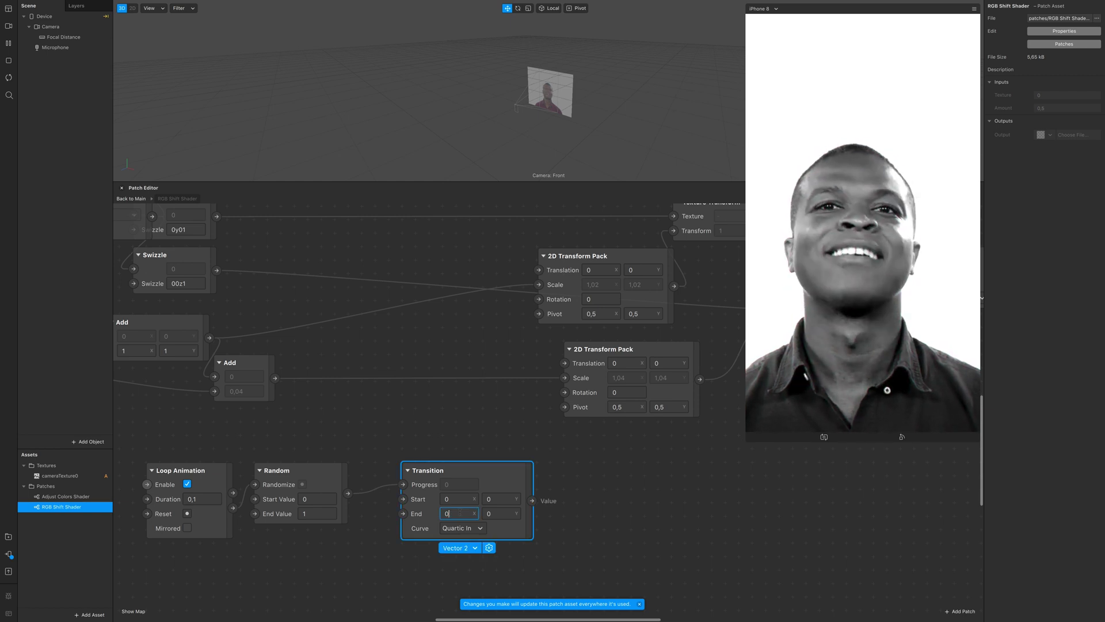
key("Return")
left_click(489, 513)
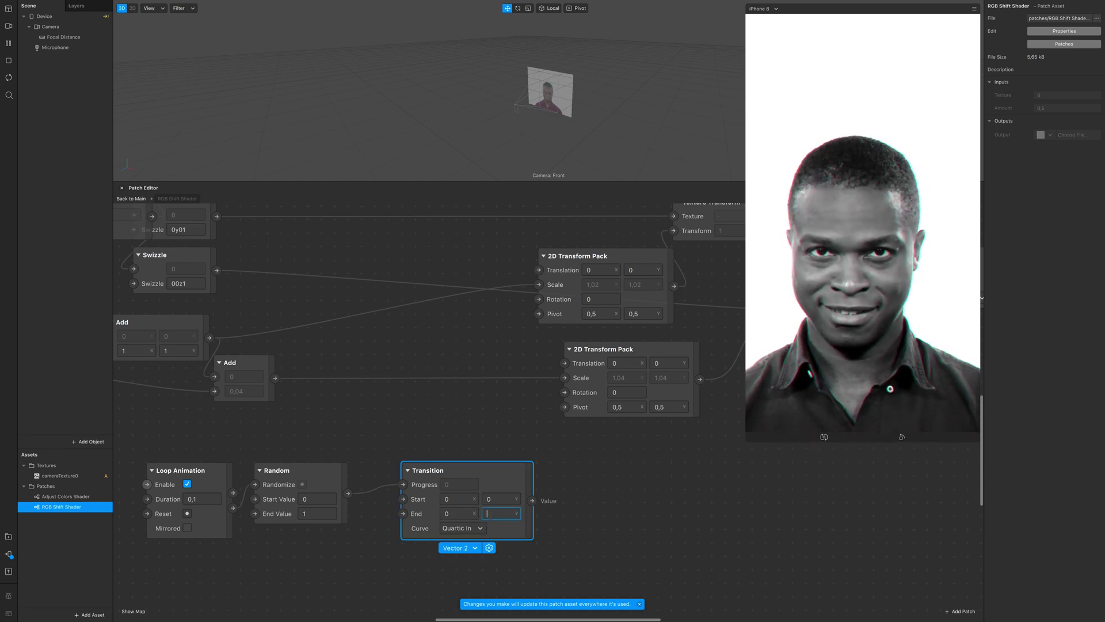
type("0.05")
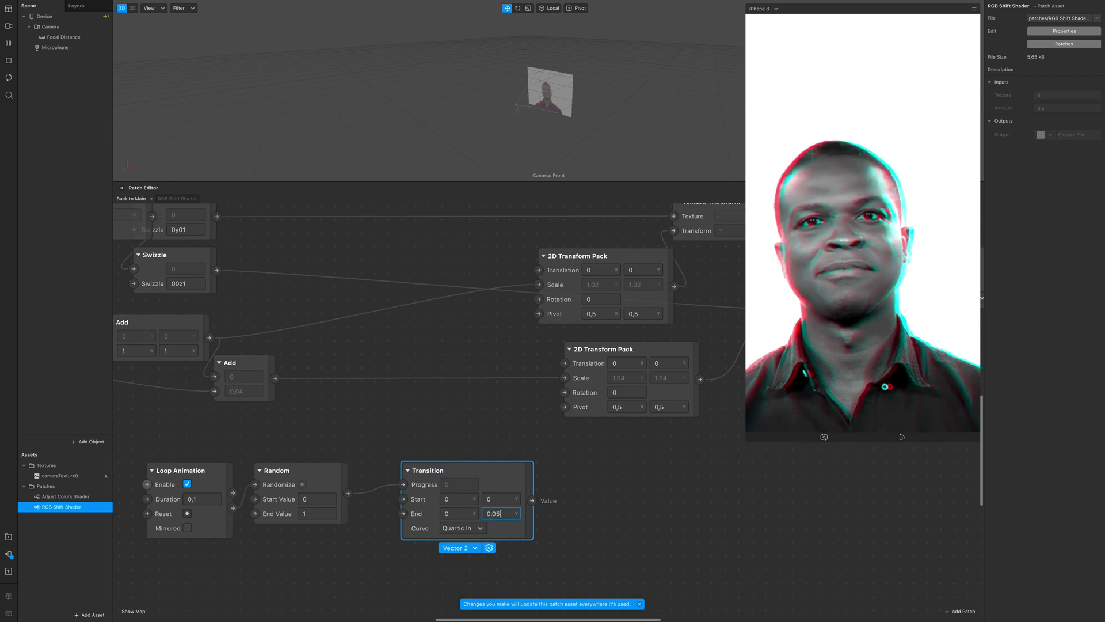
key("Return")
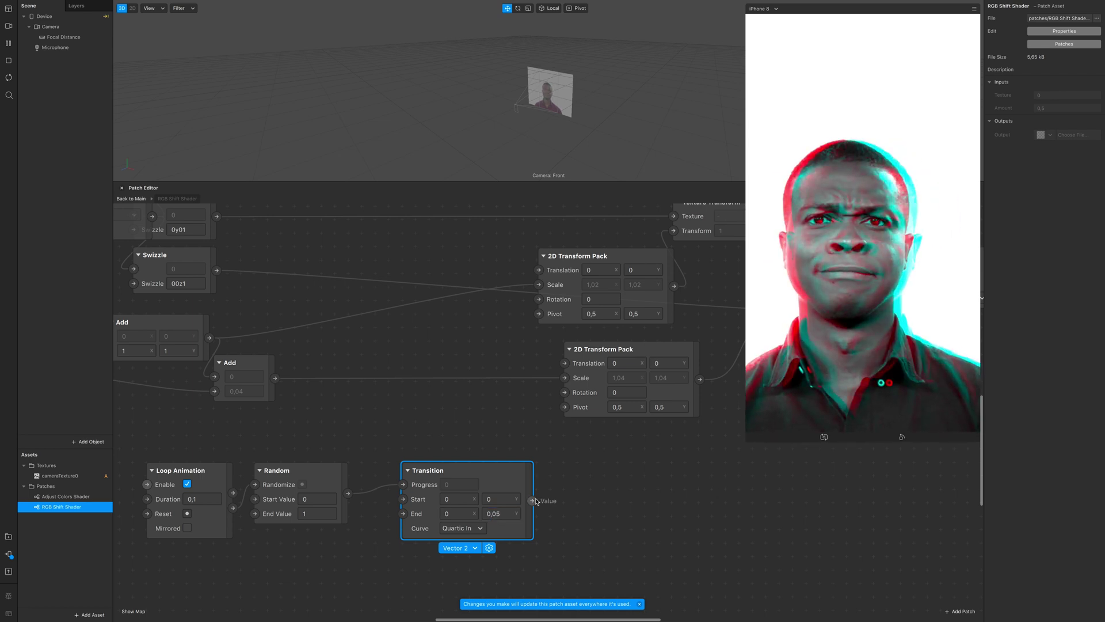
left_click_drag(532, 500, 564, 365)
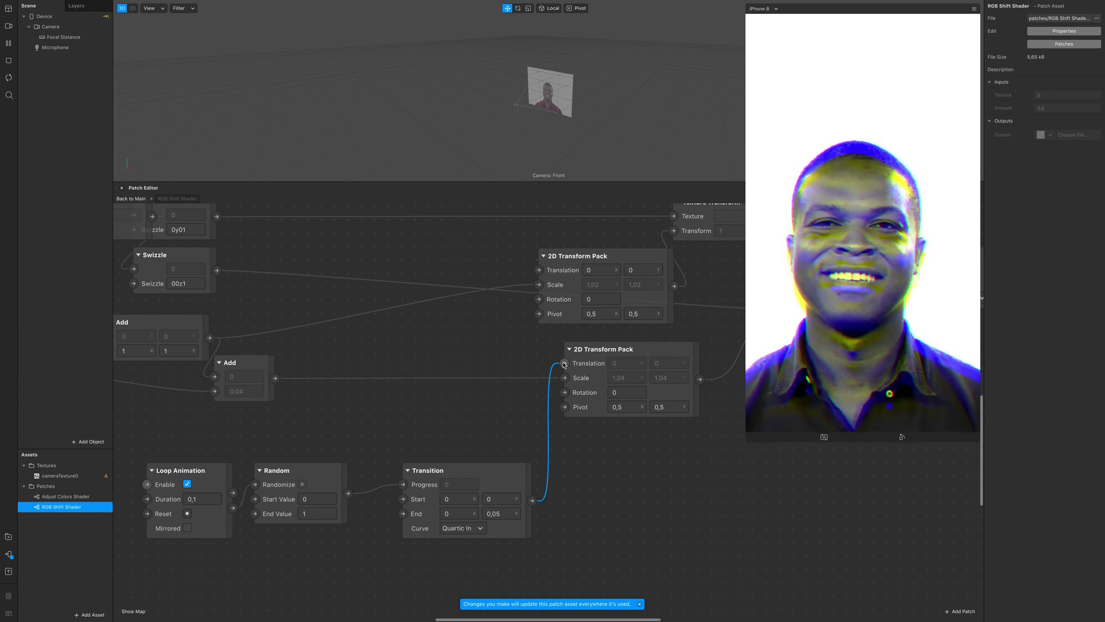
Set the copied Loop Animation's duration to 0,3
left_click(197, 499)
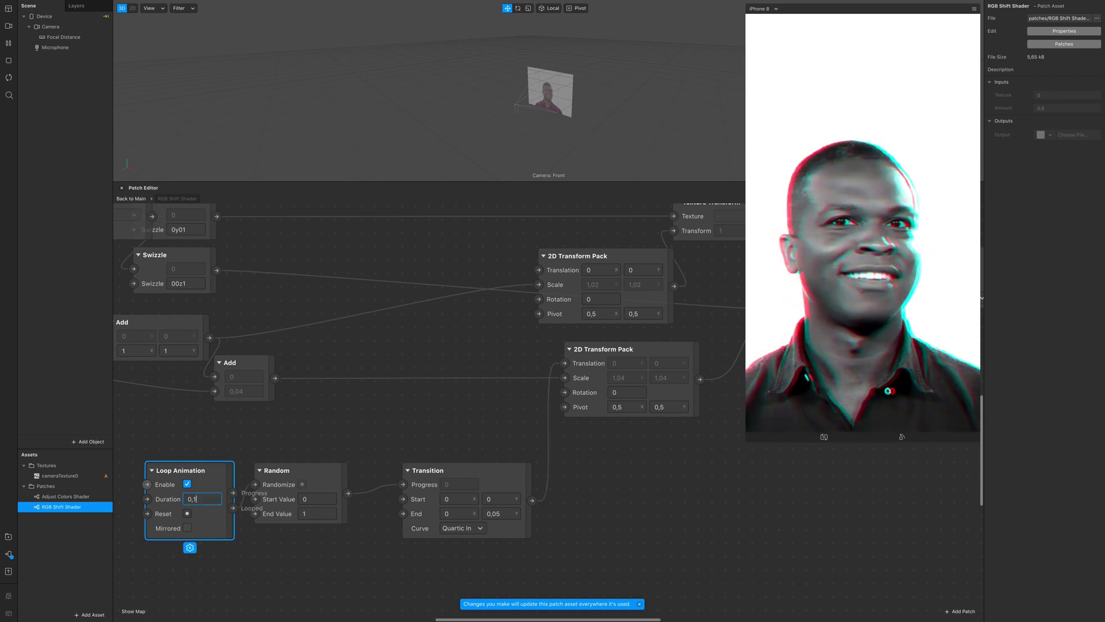
key("BackSpace")
type("5")
key("Return")
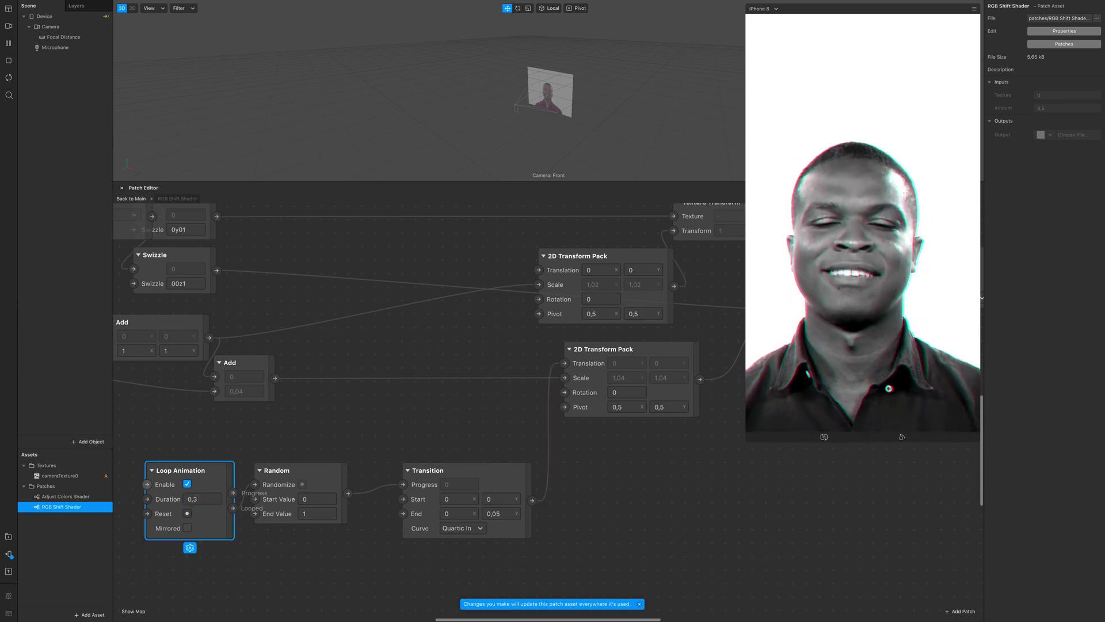
Leave the RGB Shift Shader's inner graph and return to the main patch graph to review the whole filter chain
scroll(234, 508, "left", 2)
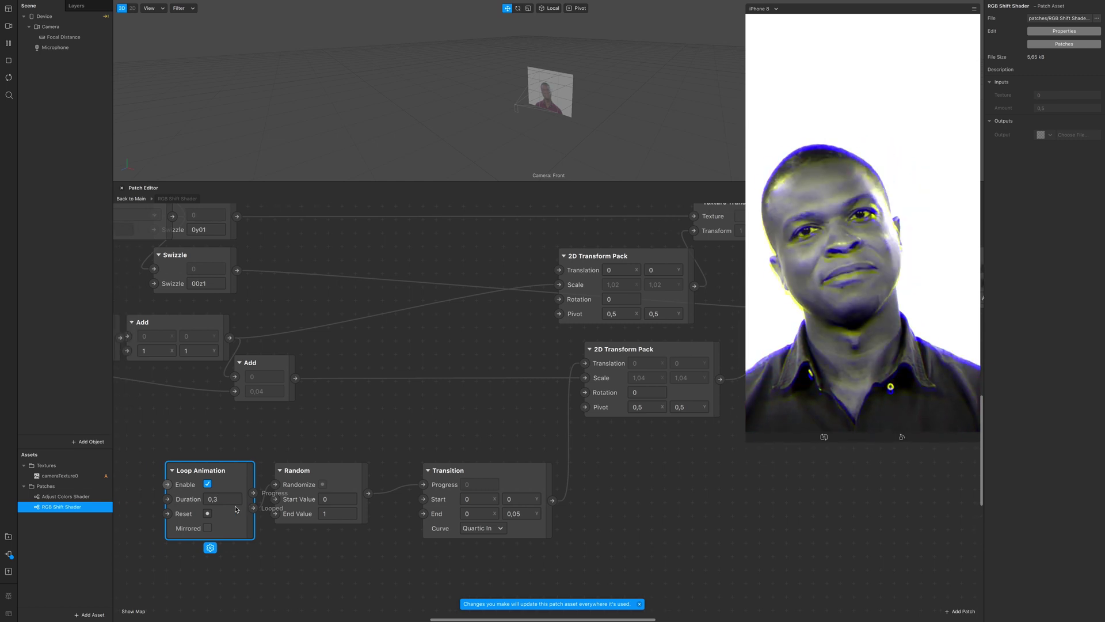
scroll(296, 498, "left", 2)
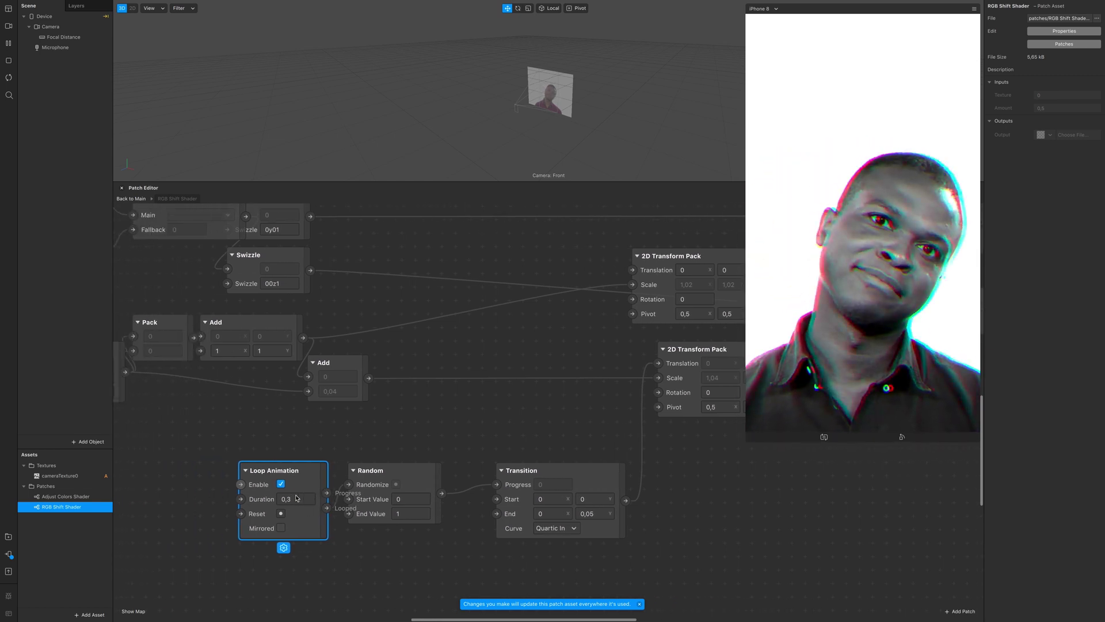
scroll(296, 498, "down", 5)
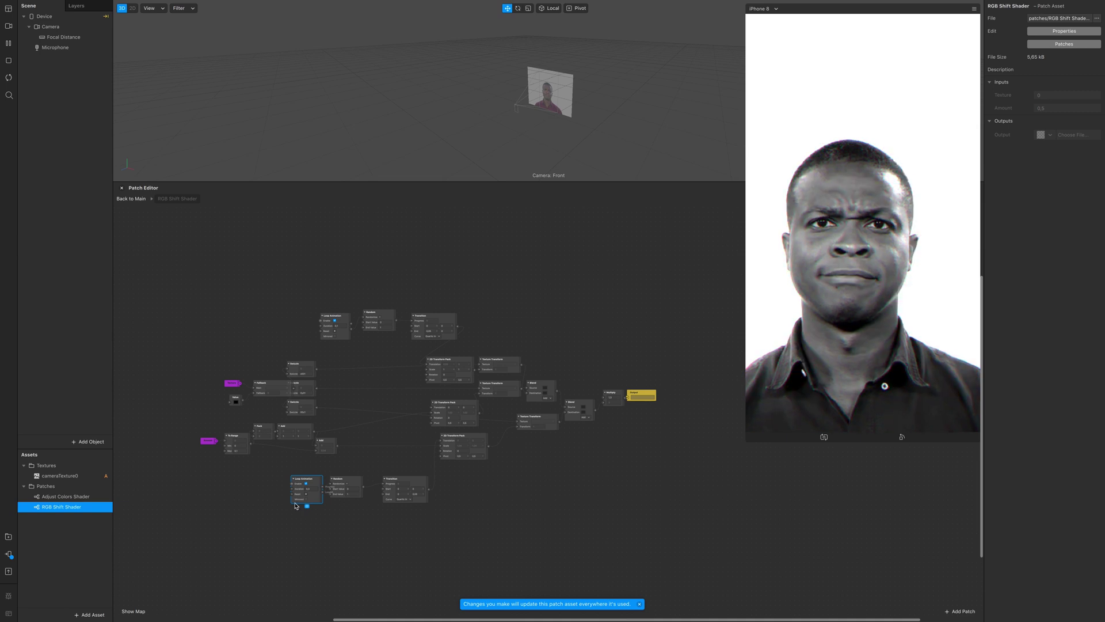
left_click(131, 199)
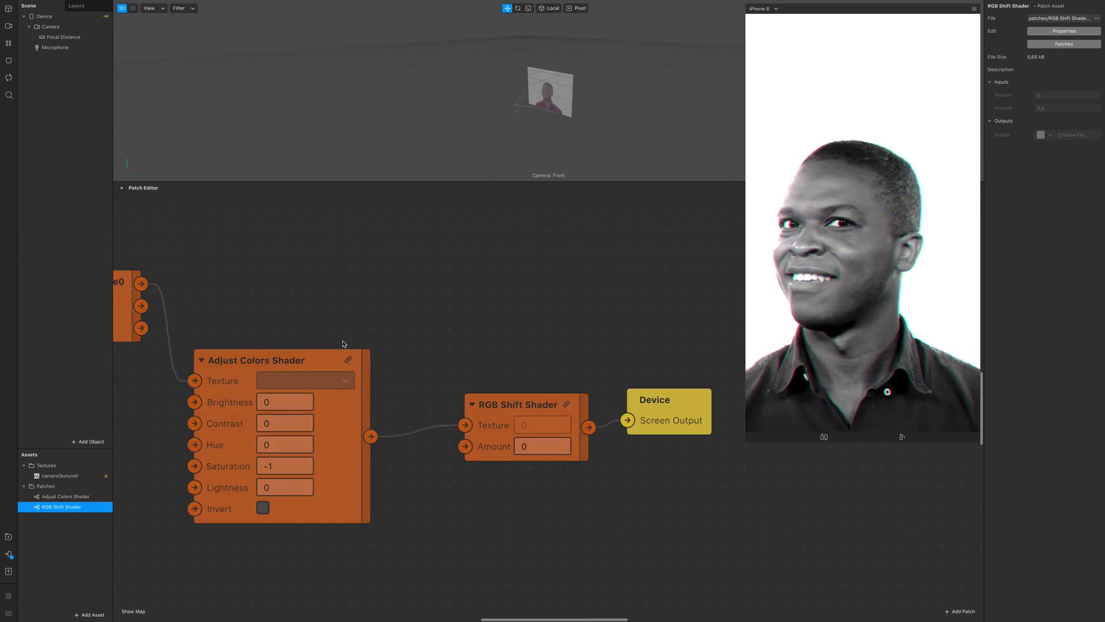
scroll(355, 352, "down", 3)
scroll(355, 355, "left", 2)
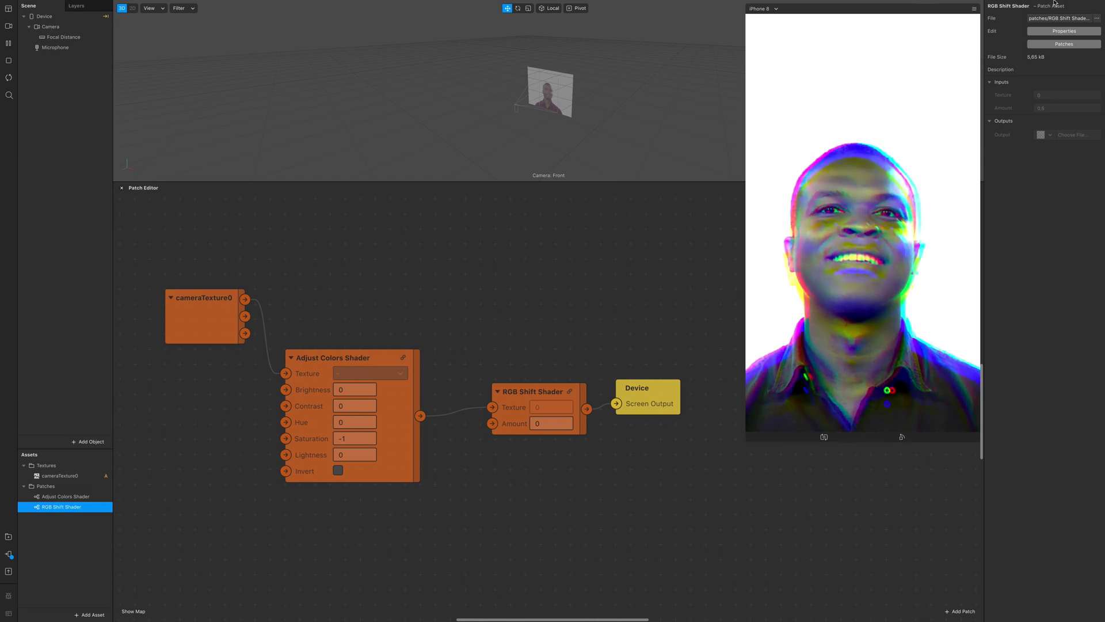